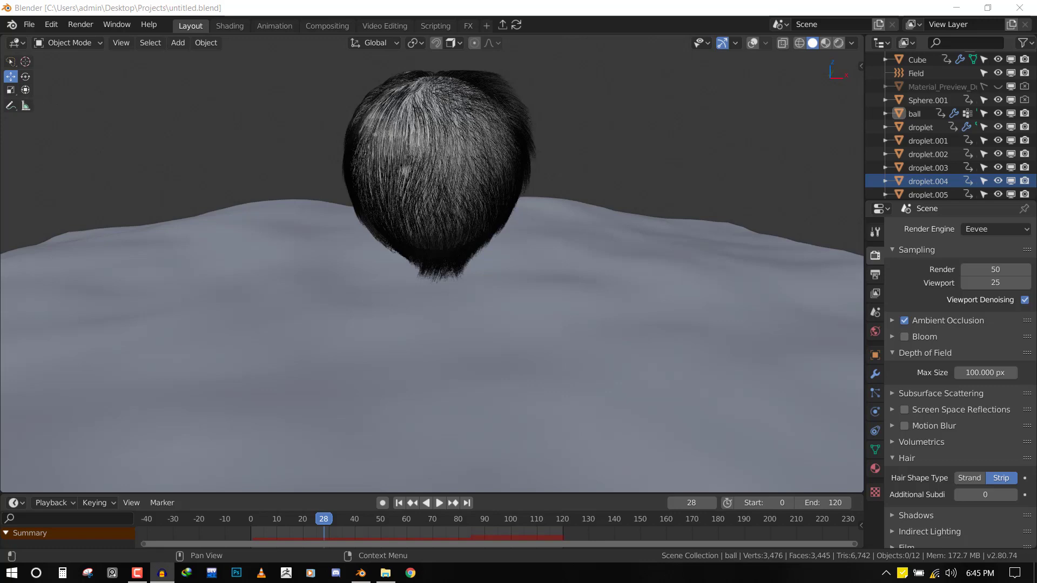
- Examine the finished hair ball and its red droplets at frames 106 and 112, close up and from several angles
{"action": "middle_click_drag", "start_coordinate": [521, 226], "coordinate": [450, 239]}
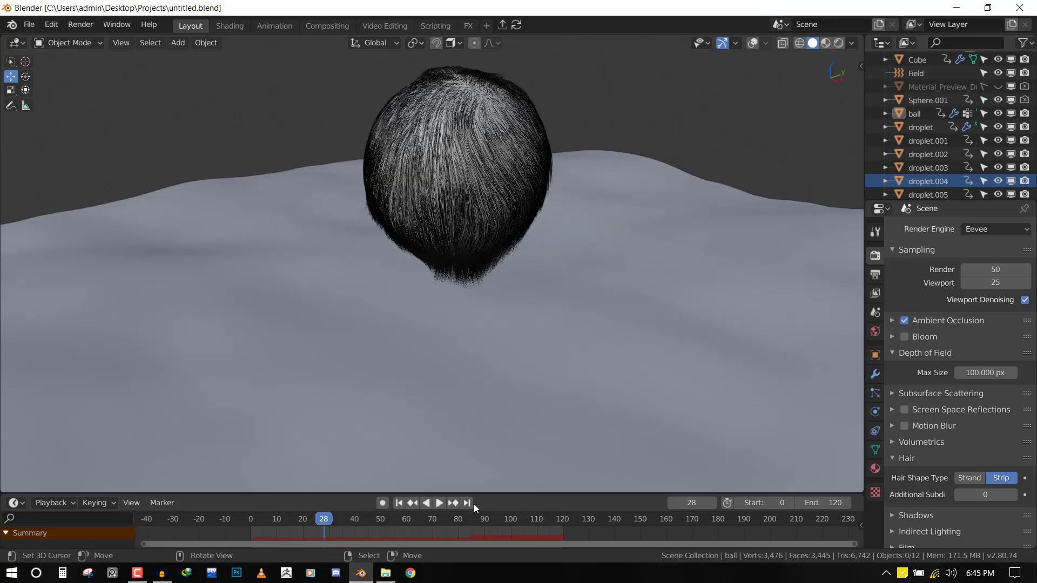
{"action": "left_click_drag", "start_coordinate": [447, 533], "coordinate": [527, 530]}
{"action": "key", "text": "space"}
{"action": "scroll", "coordinate": [469, 226], "scroll_direction": "up", "scroll_amount": 6}
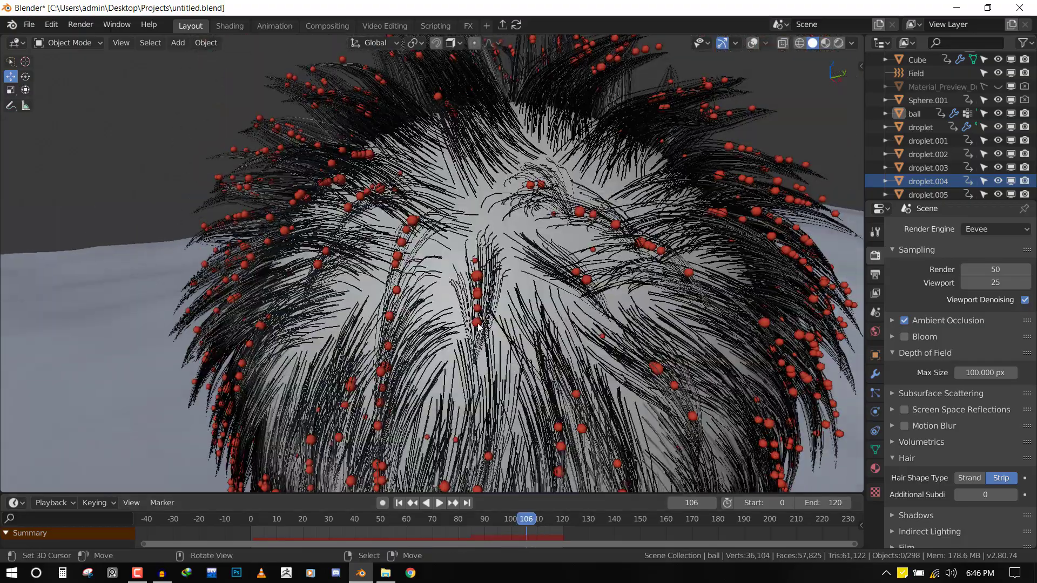
{"action": "middle_click_drag", "start_coordinate": [478, 327], "coordinate": [618, 361]}
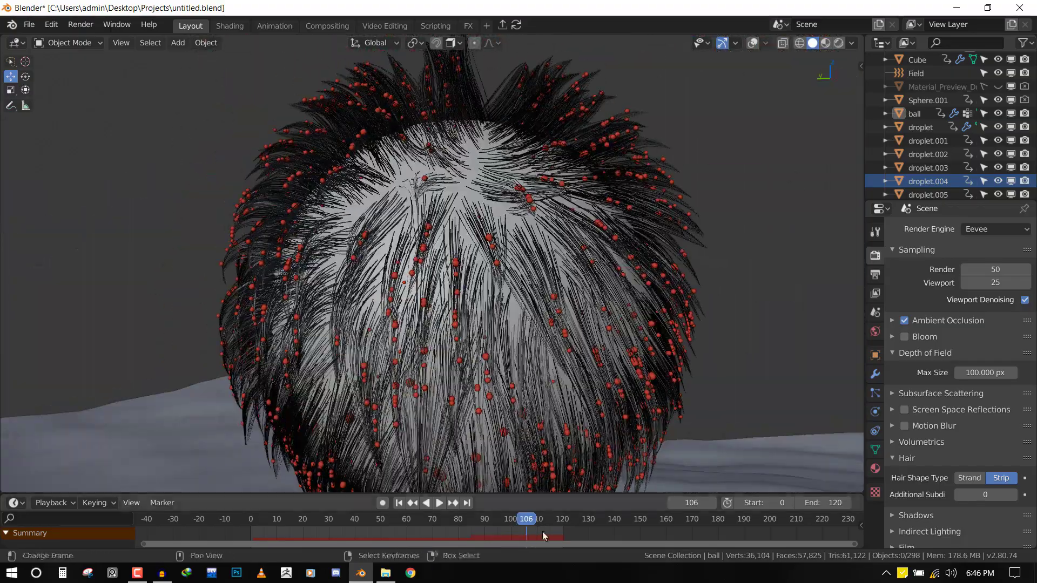
{"action": "left_click_drag", "start_coordinate": [542, 531], "coordinate": [541, 508]}
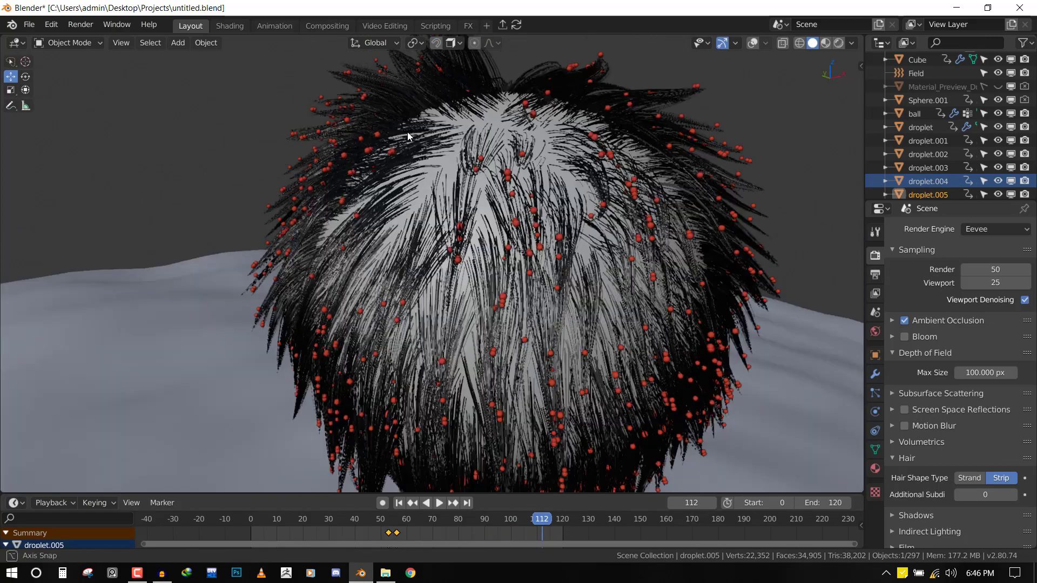
{"action": "scroll", "coordinate": [407, 132], "scroll_direction": "down", "scroll_amount": 2}
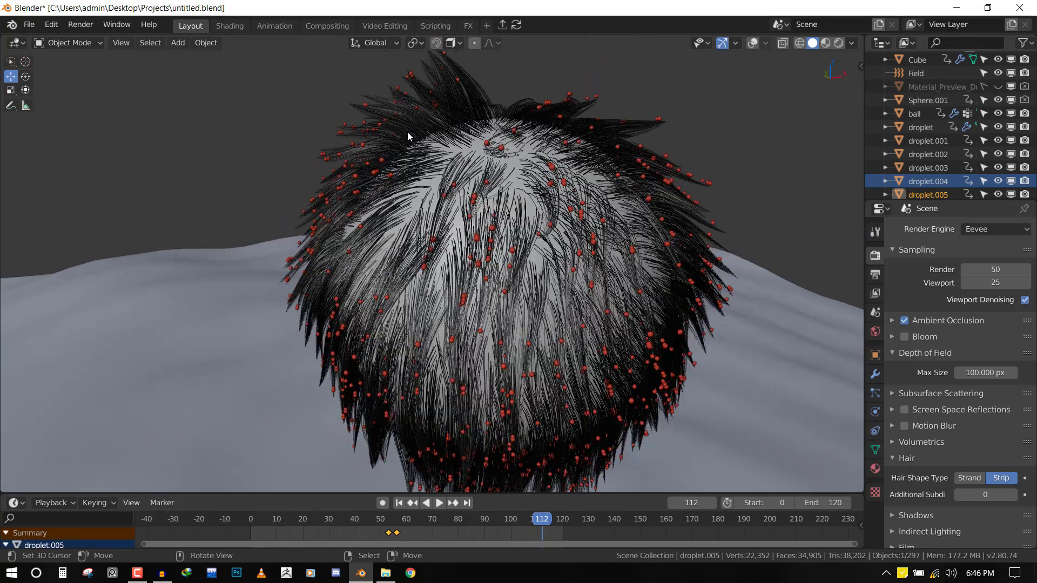
{"action": "scroll", "coordinate": [598, 255], "scroll_direction": "down", "scroll_amount": 5}
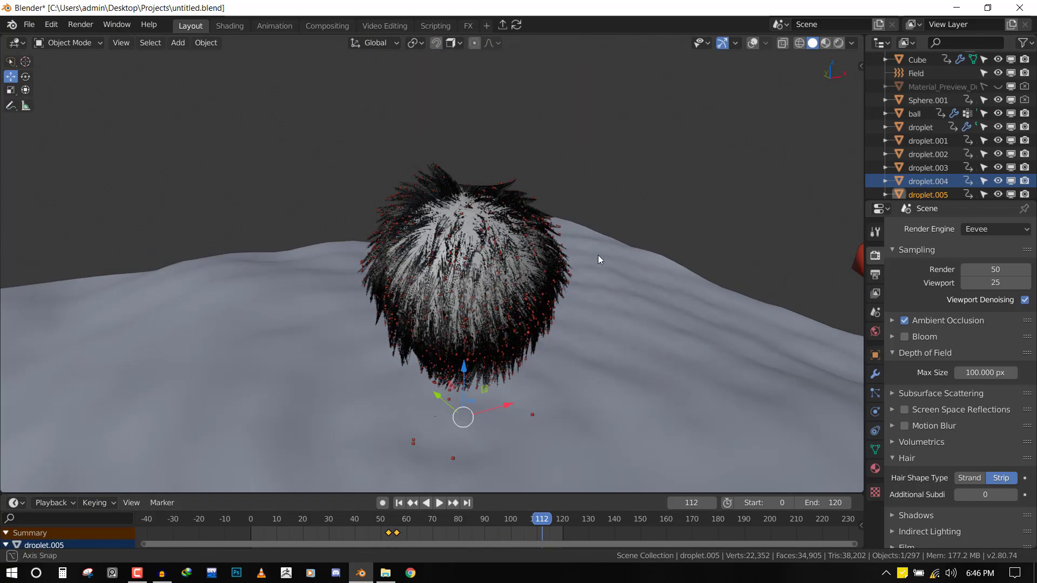
- Start a new General file and add a UV sphere at the origin
{"action": "key", "text": "ctrl+n"}
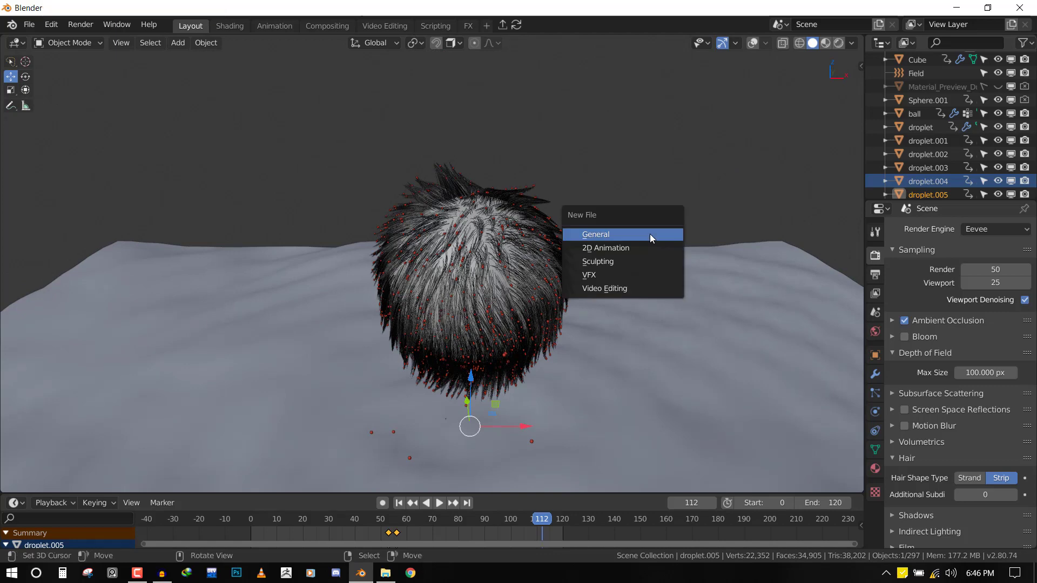
{"action": "left_click", "coordinate": [649, 234]}
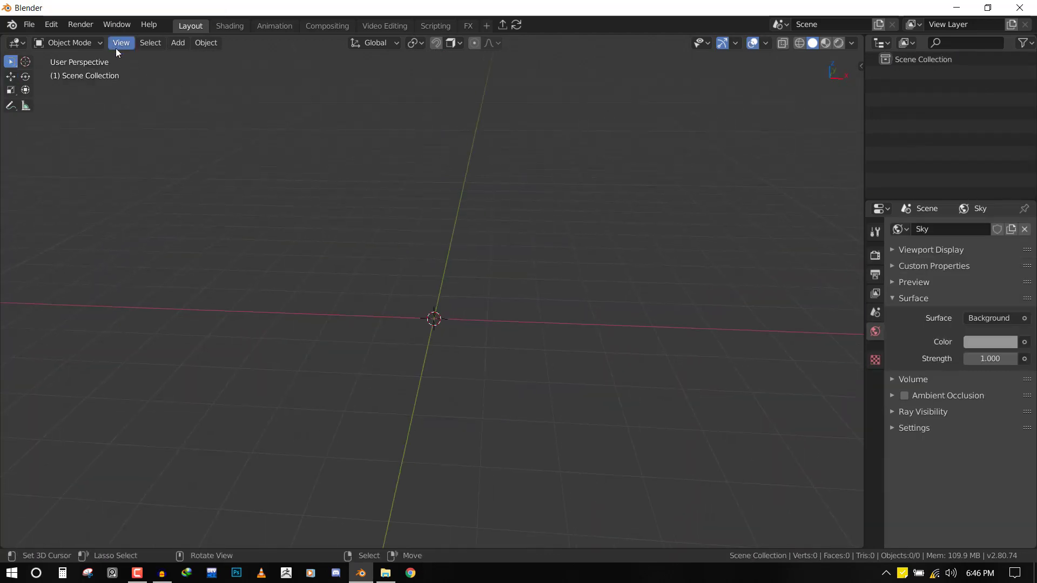
{"action": "left_click", "coordinate": [180, 43]}
{"action": "mouse_move", "coordinate": [203, 57]}
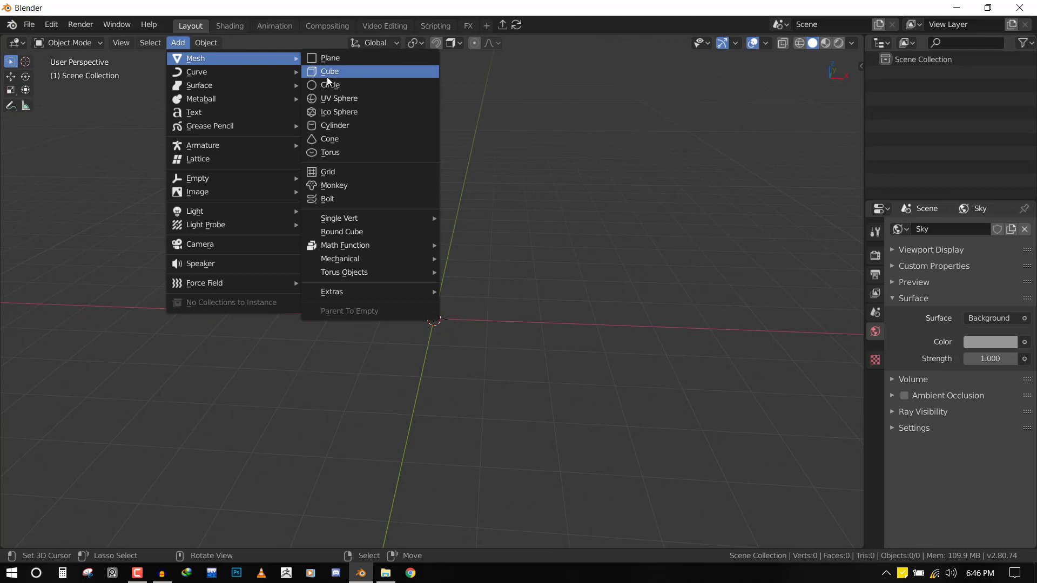
{"action": "left_click", "coordinate": [333, 98]}
- Raise the sphere in front view until its underside rests on the ground plane
{"action": "key", "text": "KP_1"}
{"action": "key", "text": "shift+space"}
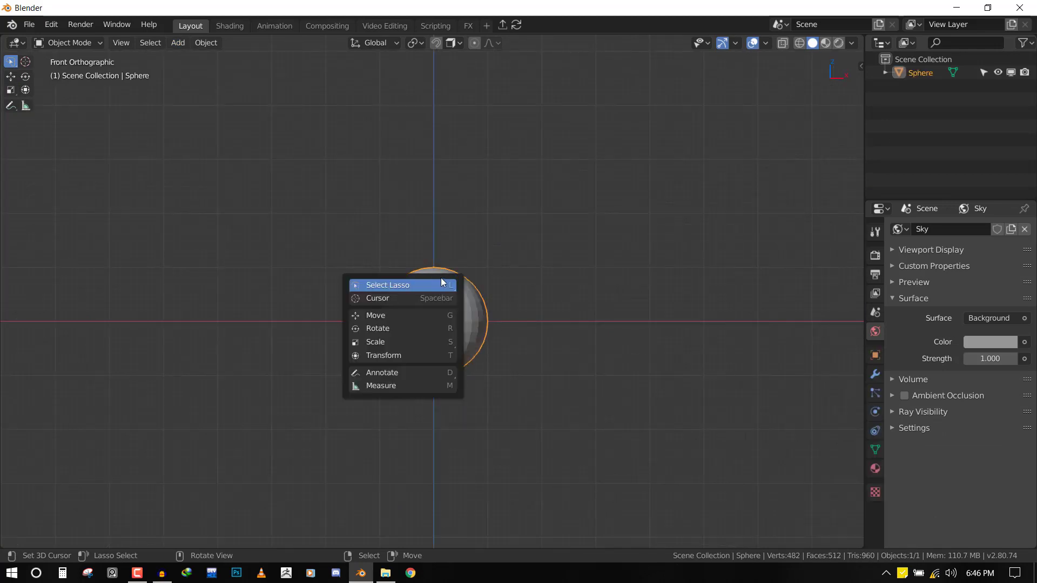
{"action": "key", "text": "g"}
{"action": "left_click", "coordinate": [436, 209]}
{"action": "middle_click_drag", "start_coordinate": [436, 209], "coordinate": [581, 108]}
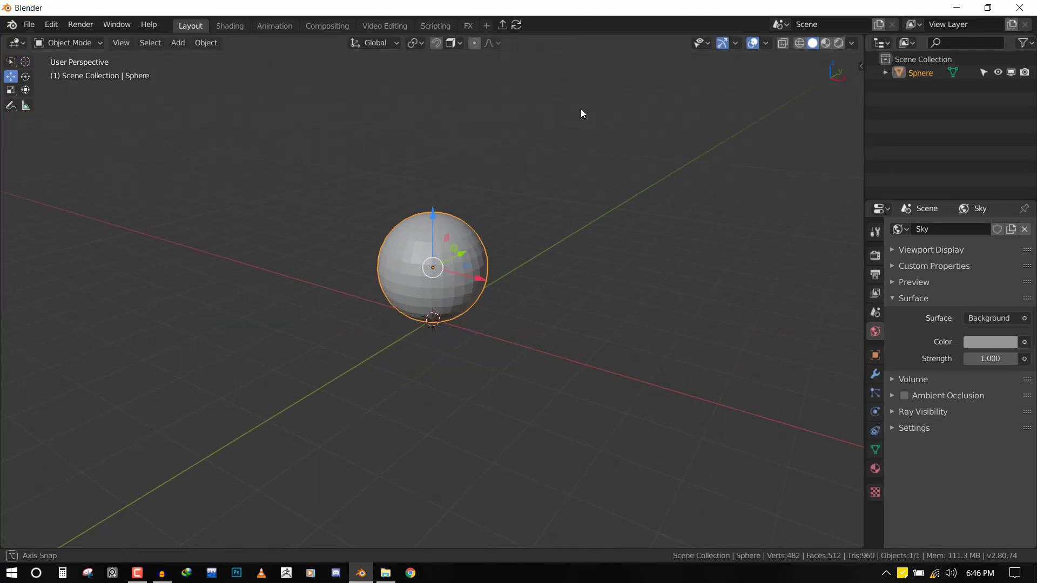
- Shade the sphere smooth and check its surface from several angles
{"action": "right_click", "coordinate": [614, 90]}
{"action": "left_click", "coordinate": [614, 90]}
{"action": "middle_click_drag", "start_coordinate": [378, 302], "coordinate": [893, 412]}
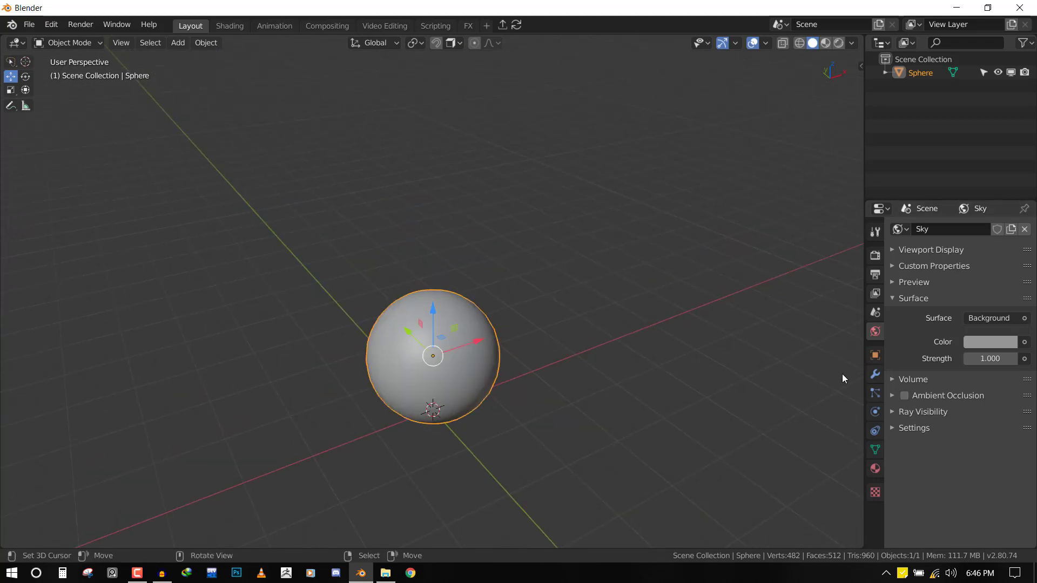
{"action": "middle_click_drag", "start_coordinate": [841, 373], "coordinate": [634, 361]}
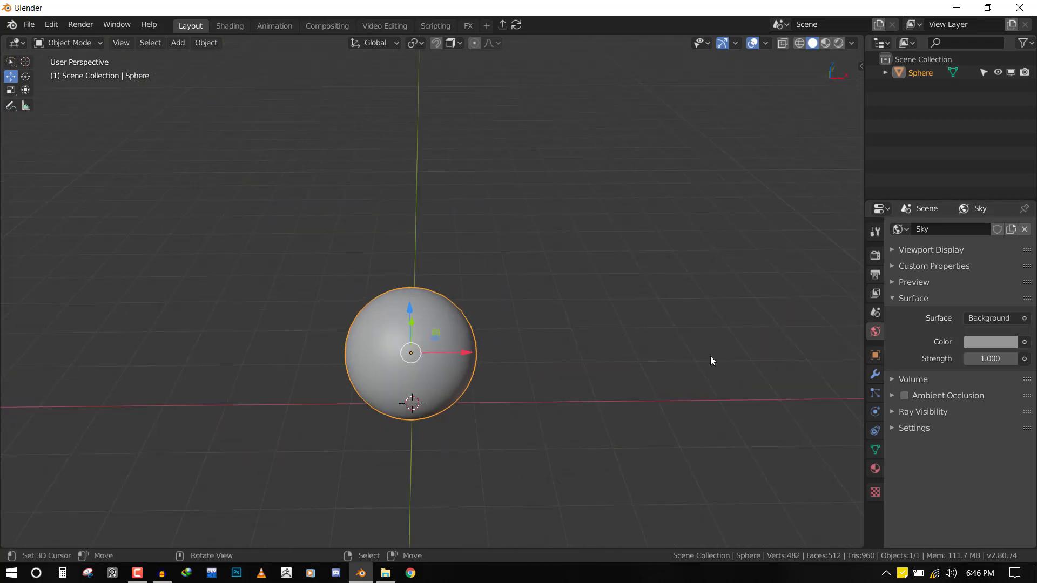
{"action": "middle_click_drag", "start_coordinate": [593, 261], "coordinate": [840, 355]}
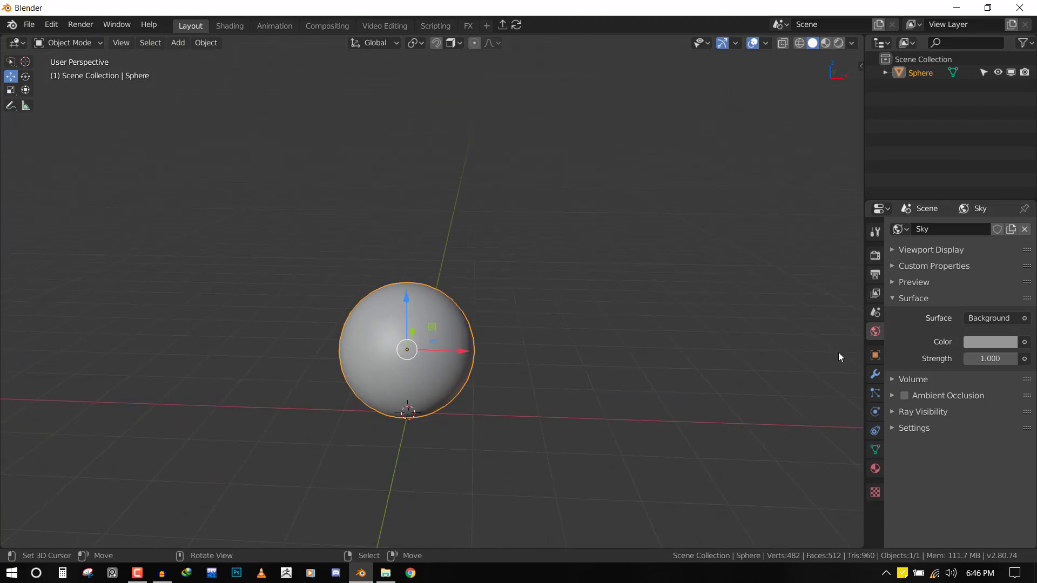
- Add a particle system of type Hair to the sphere
{"action": "left_click", "coordinate": [872, 395]}
{"action": "left_click", "coordinate": [1024, 231]}
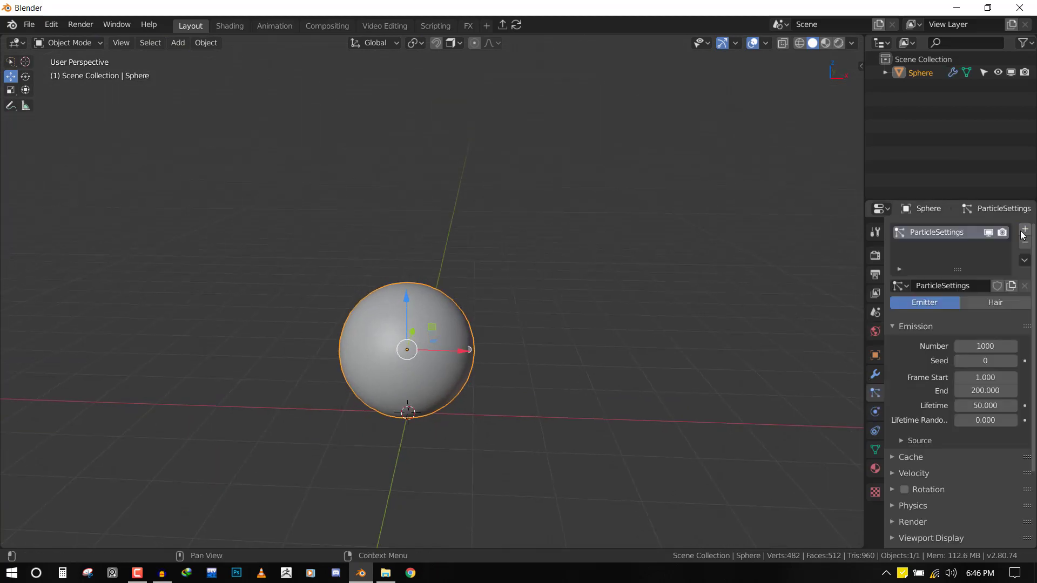
{"action": "left_click", "coordinate": [983, 302]}
{"action": "scroll", "coordinate": [543, 277], "scroll_direction": "down", "scroll_amount": 1}
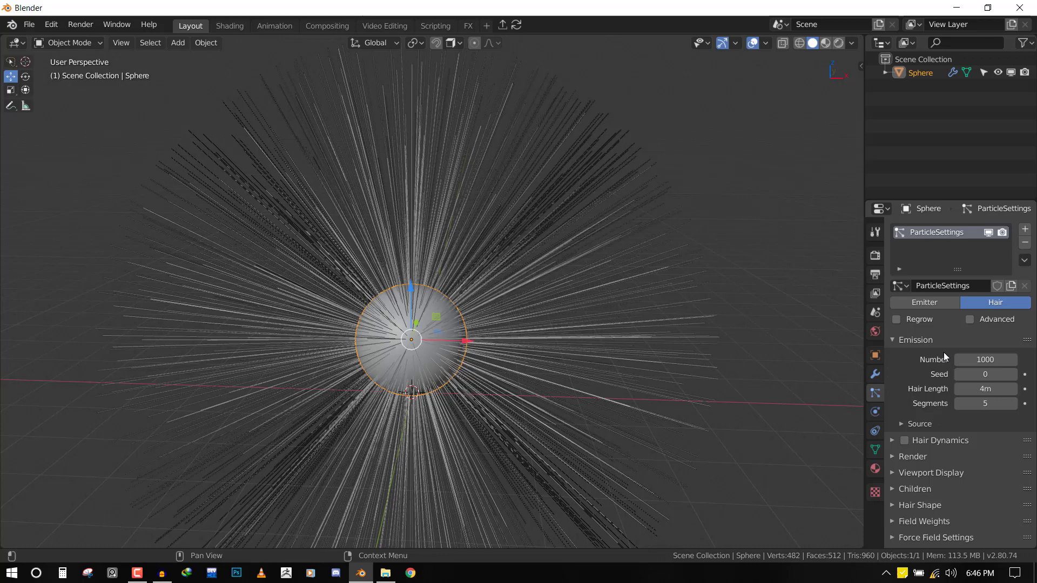
- Add two material slots to the sphere, create a new material in the second, and set its viewport display color to black
{"action": "left_click", "coordinate": [875, 469]}
{"action": "left_click", "coordinate": [1025, 228]}
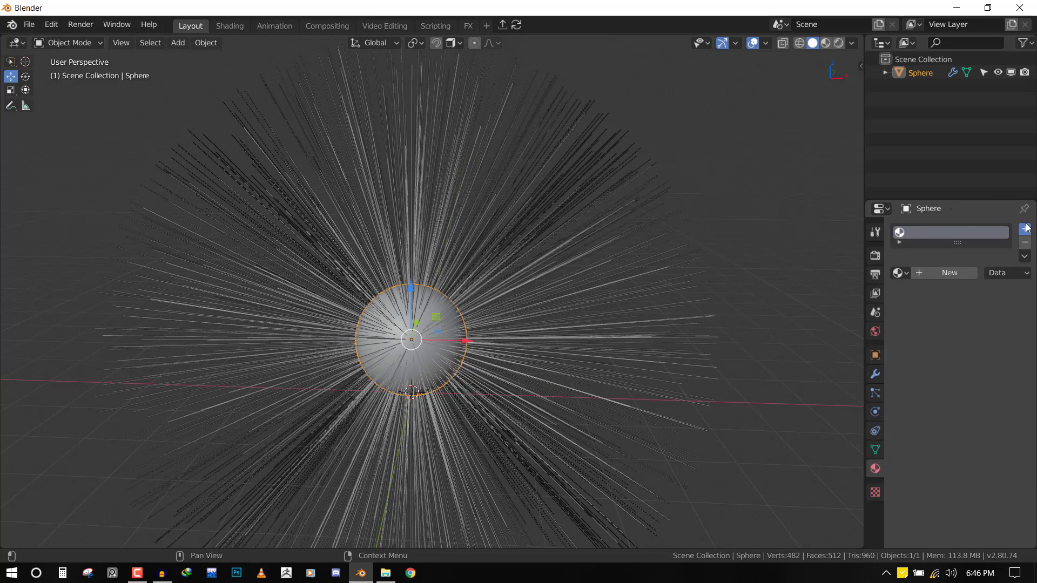
{"action": "left_click", "coordinate": [1025, 228]}
{"action": "left_click", "coordinate": [930, 308]}
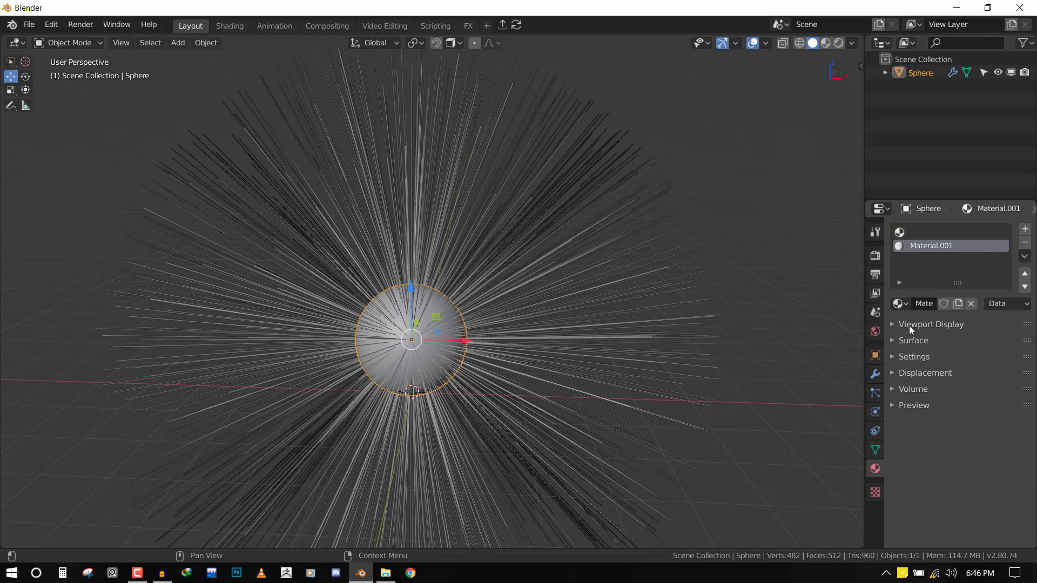
{"action": "left_click", "coordinate": [920, 326]}
{"action": "left_click", "coordinate": [999, 344]}
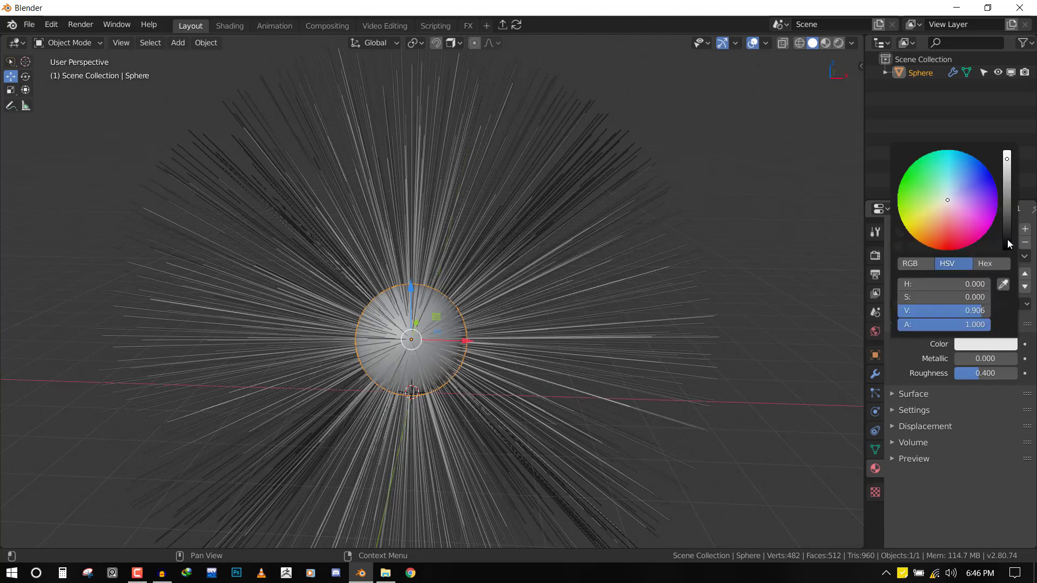
{"action": "left_click_drag", "start_coordinate": [1006, 239], "coordinate": [917, 278]}
- Assign Material.001 as the render material of the hair particles
{"action": "left_click", "coordinate": [875, 393]}
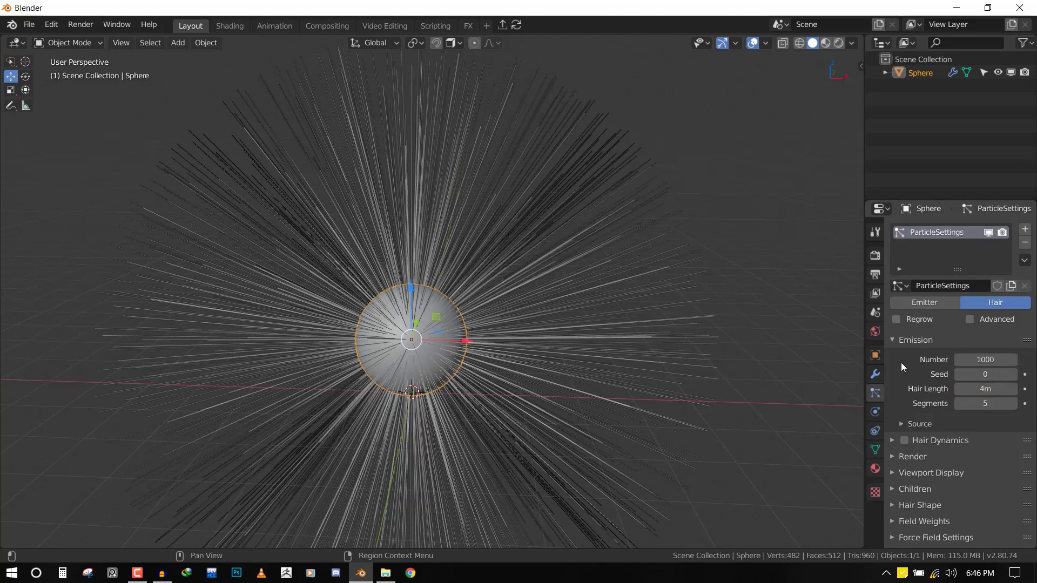
{"action": "scroll", "coordinate": [931, 356], "scroll_direction": "down", "scroll_amount": 2}
{"action": "left_click", "coordinate": [928, 412]}
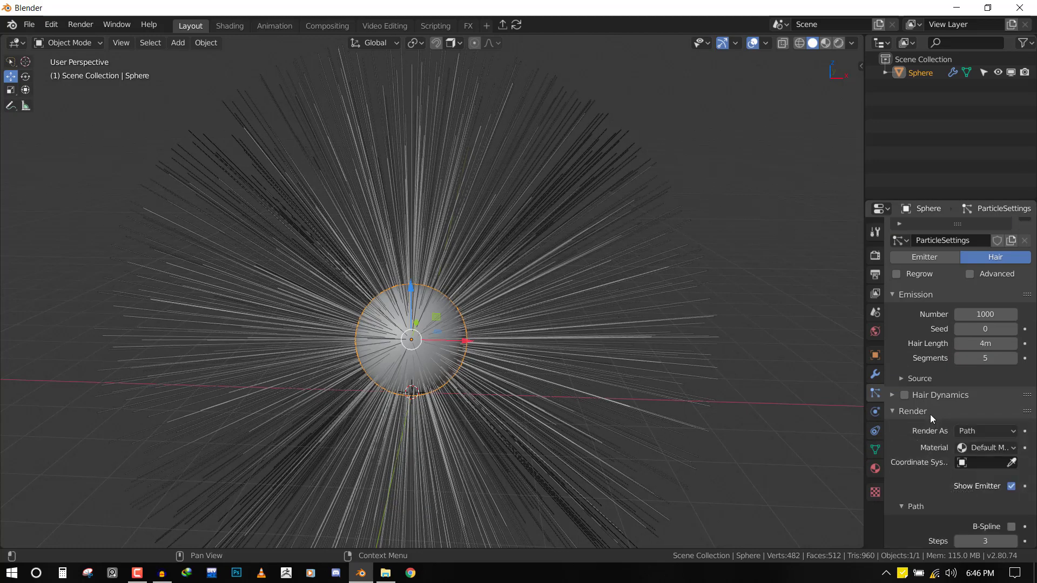
{"action": "left_click", "coordinate": [988, 447]}
{"action": "left_click", "coordinate": [977, 479]}
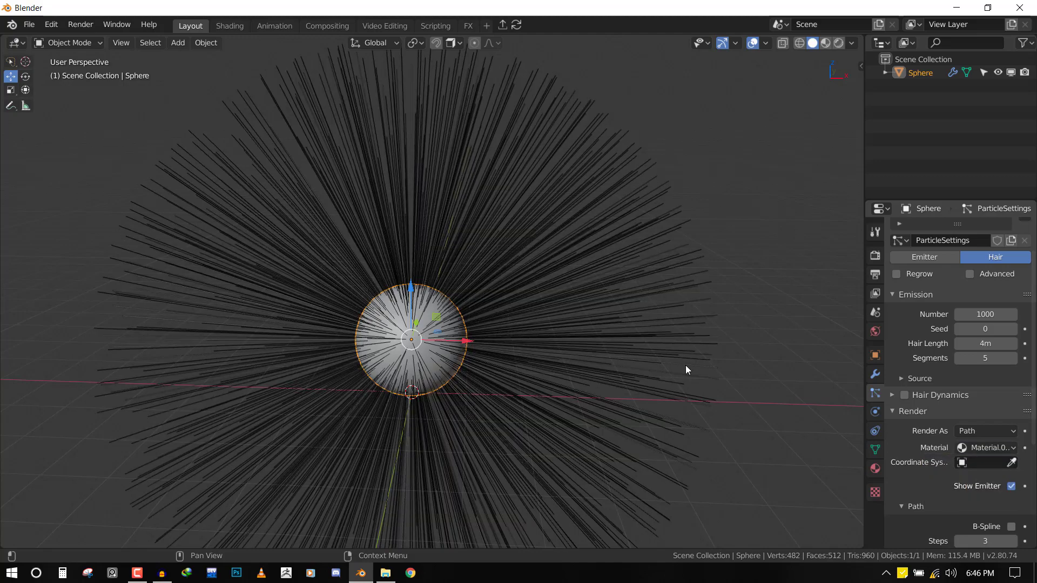
- Set the hair length to 1 m and the number of hairs to 500
{"action": "middle_click_drag", "start_coordinate": [685, 365], "coordinate": [401, 198]}
{"action": "left_click", "coordinate": [972, 343]}
{"action": "type", "text": "1"}
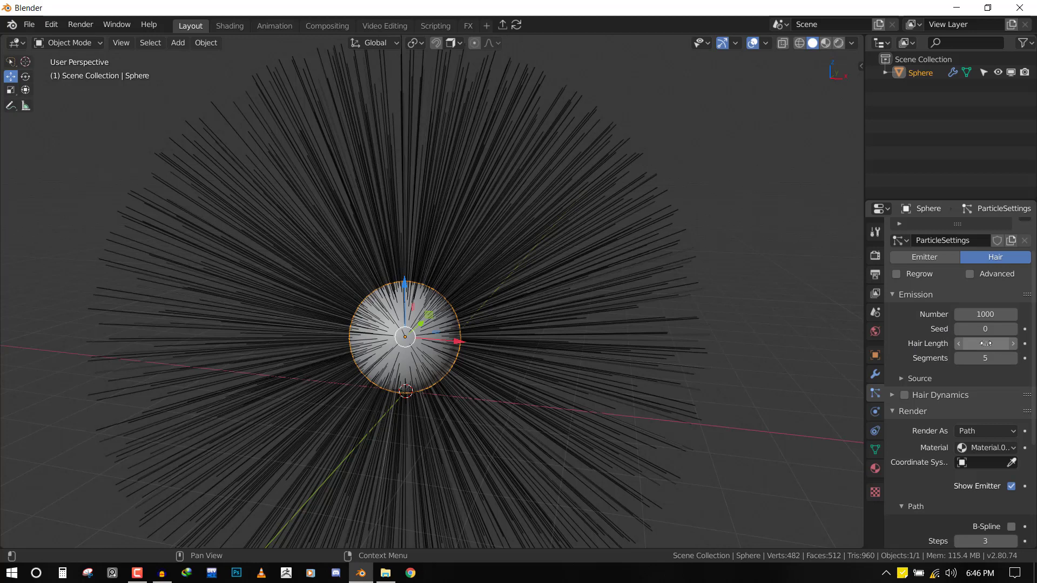
{"action": "key", "text": "Return"}
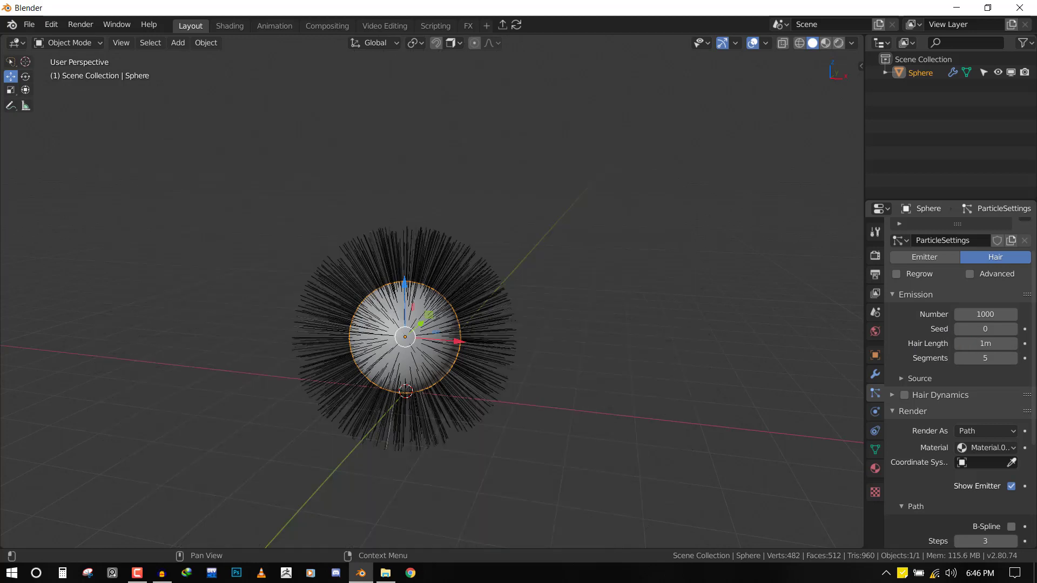
{"action": "left_click", "coordinate": [985, 314]}
{"action": "type", "text": "500"}
{"action": "key", "text": "Return"}
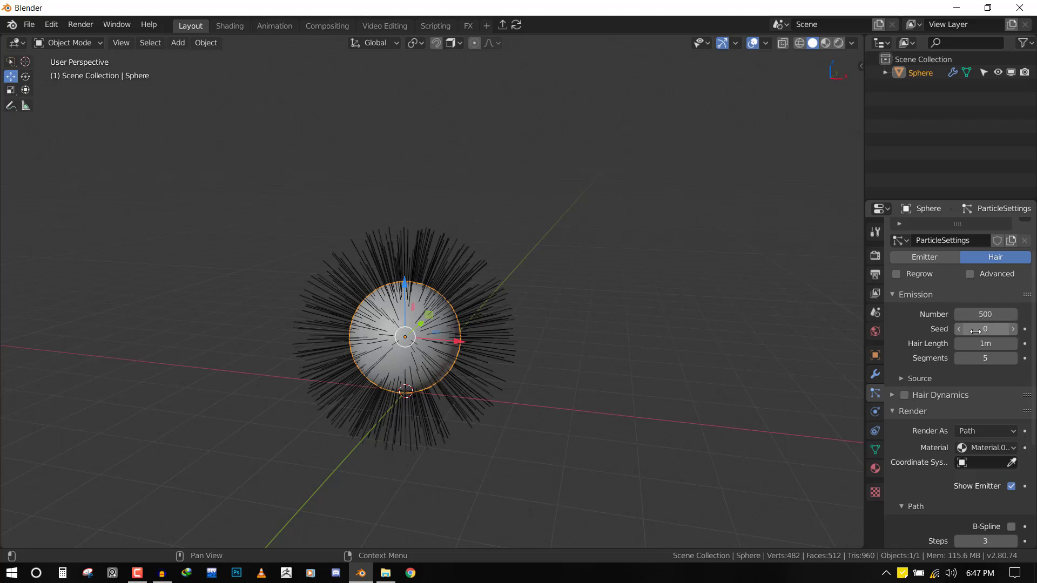
- Switch the sphere to Particle Edit mode in front view and enlarge the comb brush to about the size of the sphere
{"action": "middle_click_drag", "start_coordinate": [439, 310], "coordinate": [374, 317]}
{"action": "scroll", "coordinate": [378, 319], "scroll_direction": "up", "scroll_amount": 3}
{"action": "middle_click_drag", "start_coordinate": [439, 331], "coordinate": [520, 311]}
{"action": "key", "text": "KP_1"}
{"action": "scroll", "coordinate": [533, 309], "scroll_direction": "down", "scroll_amount": 2}
{"action": "scroll", "coordinate": [536, 312], "scroll_direction": "down", "scroll_amount": 1}
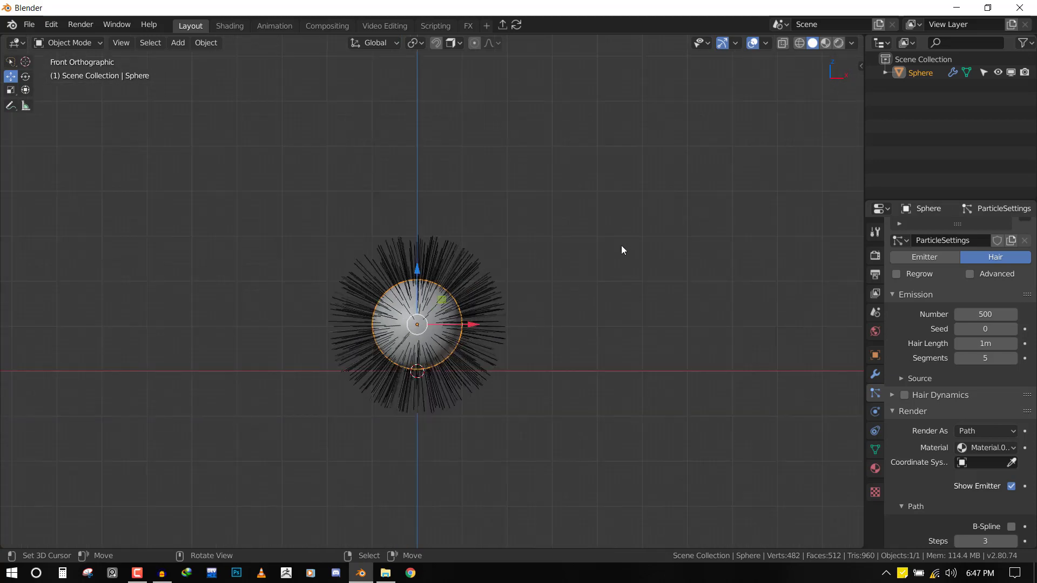
{"action": "key", "text": "ctrl+Tab"}
{"action": "left_click", "coordinate": [540, 291]}
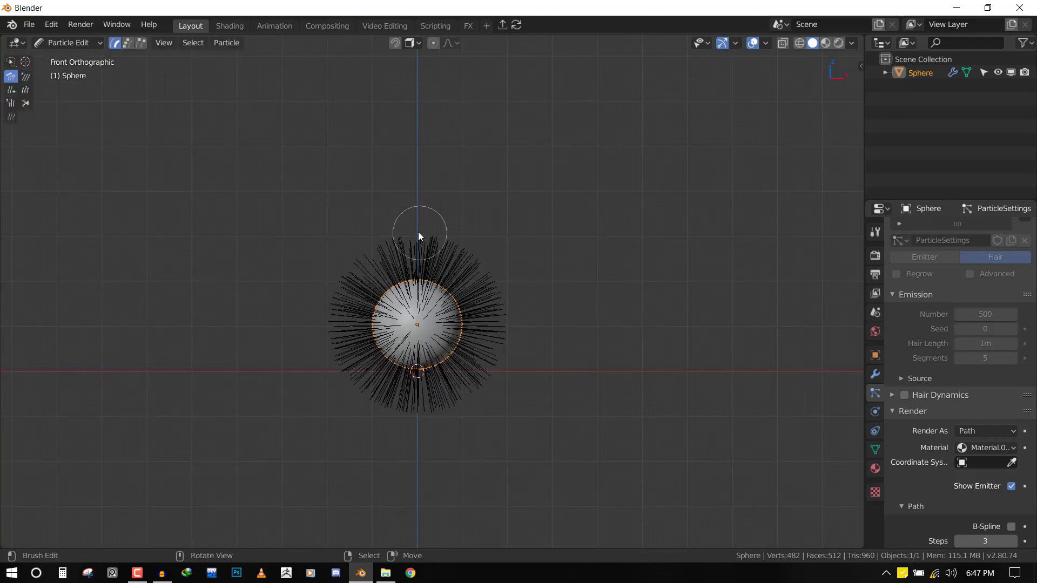
{"action": "scroll", "coordinate": [418, 232], "scroll_direction": "up", "scroll_amount": 1}
{"action": "key", "text": "shift+space"}
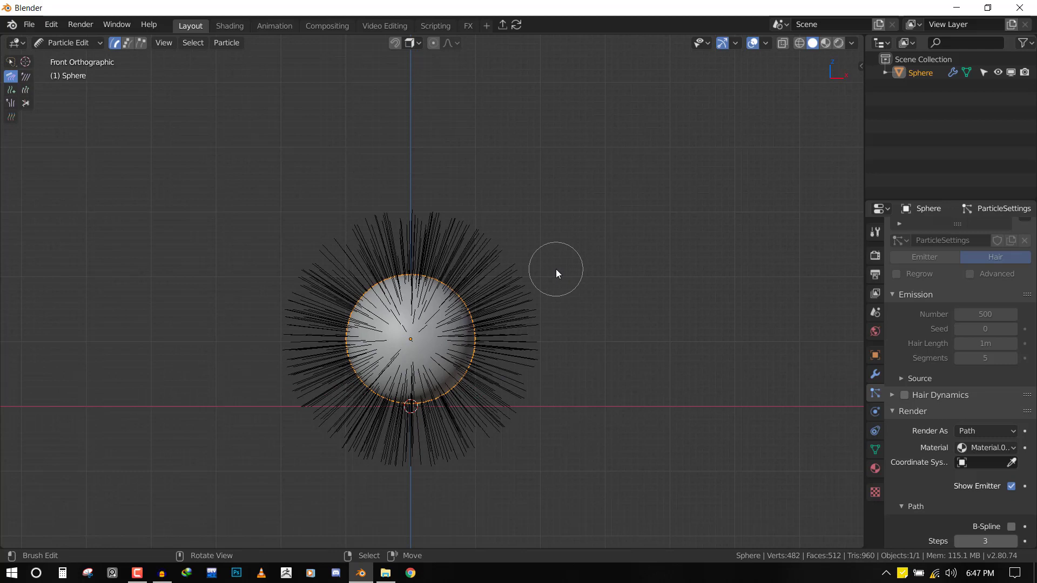
{"action": "key", "text": "f"}
{"action": "left_click", "coordinate": [617, 292]}
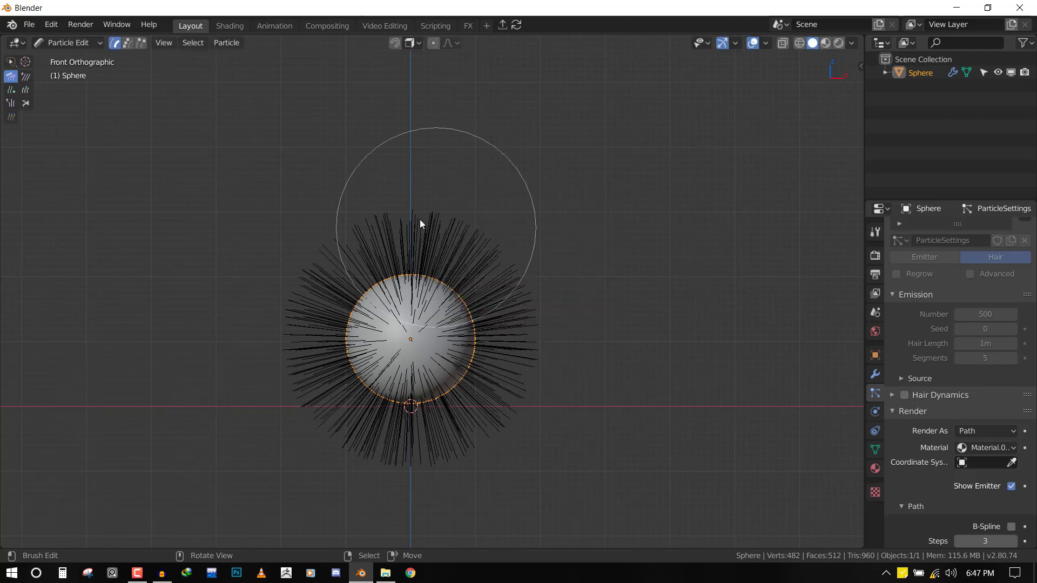
- Comb the hair straight down over the sphere from the front and side views
{"action": "left_click_drag", "start_coordinate": [420, 220], "coordinate": [436, 458]}
{"action": "left_click_drag", "start_coordinate": [367, 167], "coordinate": [354, 444]}
{"action": "left_click_drag", "start_coordinate": [411, 303], "coordinate": [422, 469]}
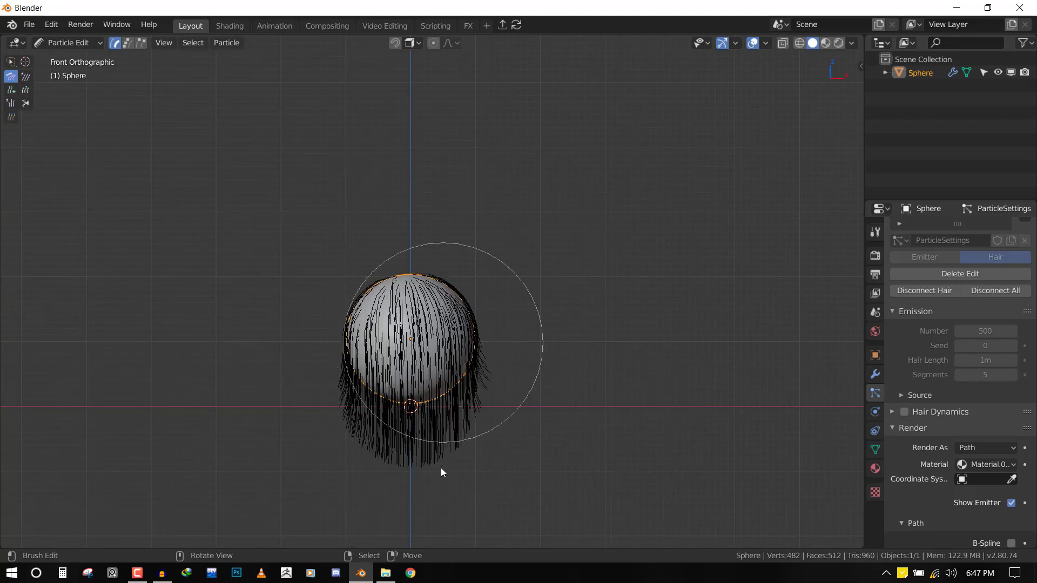
{"action": "key", "text": "KP_3"}
{"action": "left_click_drag", "start_coordinate": [449, 309], "coordinate": [450, 392]}
{"action": "middle_click_drag", "start_coordinate": [447, 344], "coordinate": [355, 317]}
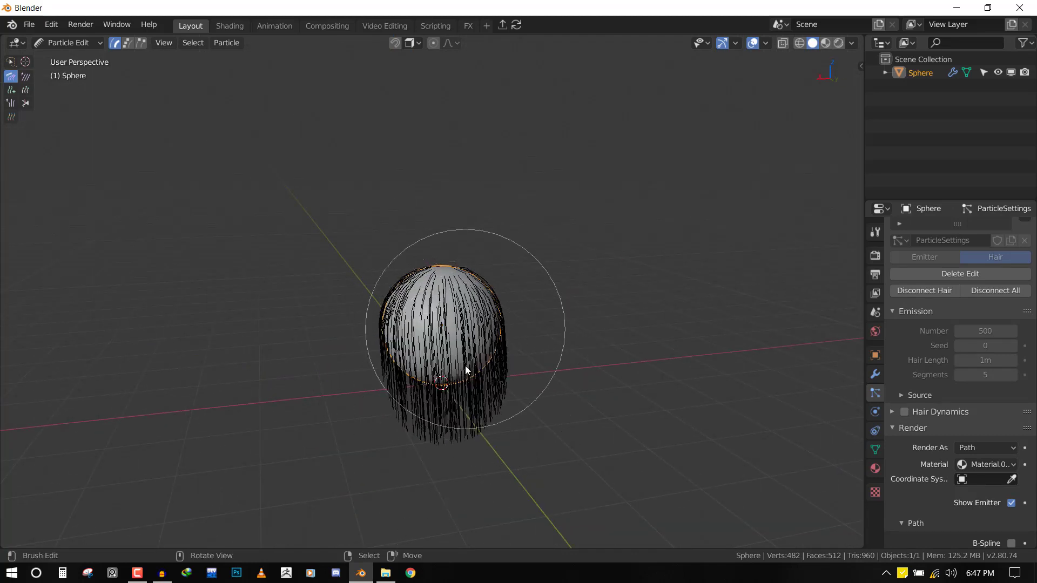
- Comb the hanging hair tips inward beneath the sphere from the front and another angle
{"action": "key", "text": "KP_1"}
{"action": "mouse_move", "coordinate": [522, 447]}
{"action": "left_mouse_down"}
{"action": "mouse_move", "coordinate": [414, 507]}
{"action": "mouse_move", "coordinate": [304, 456]}
{"action": "mouse_move", "coordinate": [383, 440]}
{"action": "mouse_move", "coordinate": [356, 394]}
{"action": "mouse_move", "coordinate": [482, 358]}
{"action": "left_mouse_up"}
{"action": "mouse_move", "coordinate": [482, 358]}
{"action": "middle_mouse_down"}
{"action": "mouse_move", "coordinate": [354, 361]}
{"action": "mouse_move", "coordinate": [497, 355]}
{"action": "middle_mouse_up"}
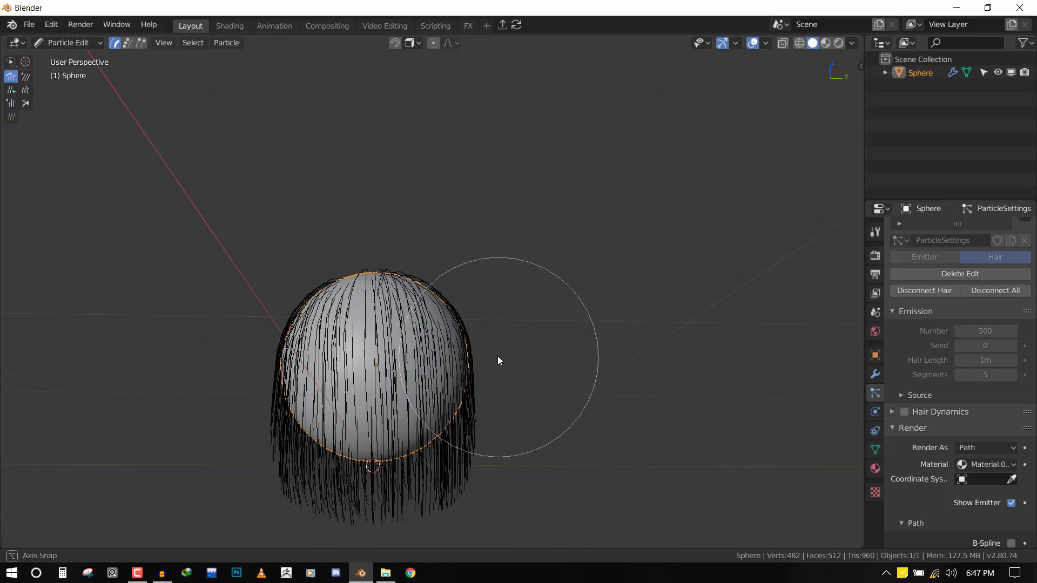
{"action": "mouse_move", "coordinate": [269, 519]}
{"action": "left_mouse_down"}
{"action": "mouse_move", "coordinate": [307, 538]}
{"action": "mouse_move", "coordinate": [414, 446]}
{"action": "left_mouse_up"}
{"action": "middle_click_drag", "start_coordinate": [413, 446], "coordinate": [488, 462]}
{"action": "middle_click_drag", "start_coordinate": [345, 479], "coordinate": [563, 473]}
- Comb the lower hair strands from the front to gather them below the sphere, and return to Object Mode
{"action": "key", "text": "KP_1"}
{"action": "left_click_drag", "start_coordinate": [253, 351], "coordinate": [311, 401]}
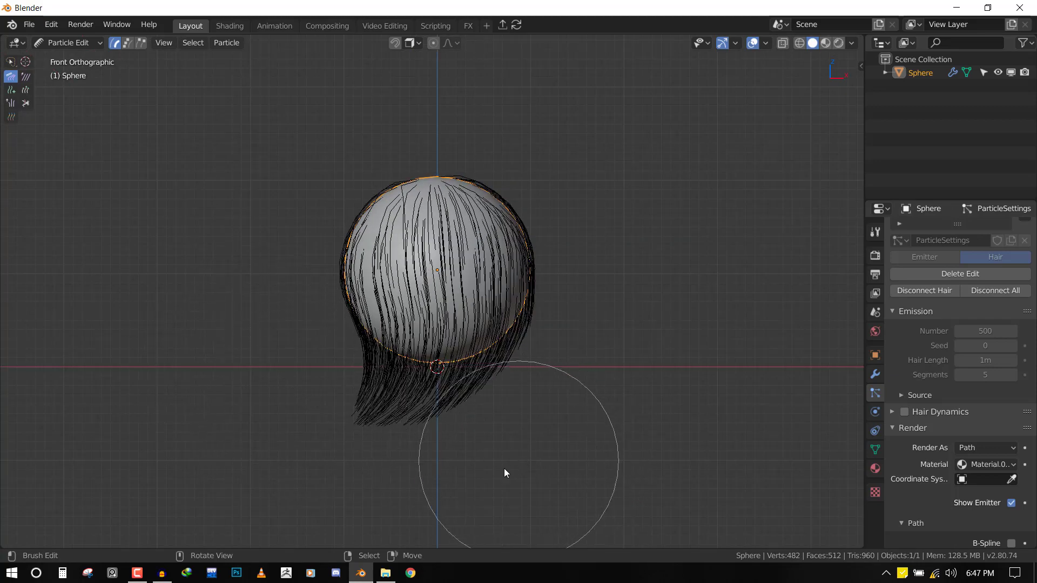
{"action": "mouse_move", "coordinate": [505, 474]}
{"action": "left_mouse_down"}
{"action": "mouse_move", "coordinate": [426, 474]}
{"action": "mouse_move", "coordinate": [503, 457]}
{"action": "left_mouse_up"}
{"action": "mouse_move", "coordinate": [502, 457]}
{"action": "middle_mouse_down"}
{"action": "mouse_move", "coordinate": [549, 474]}
{"action": "mouse_move", "coordinate": [528, 364]}
{"action": "middle_mouse_up"}
{"action": "key", "text": "ctrl+Tab"}
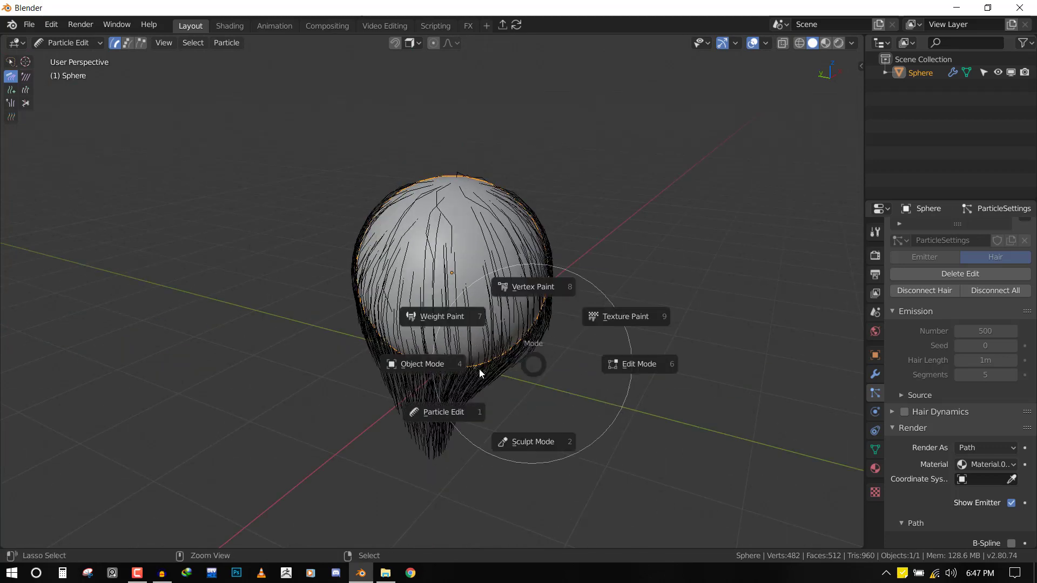
{"action": "left_click", "coordinate": [433, 375]}
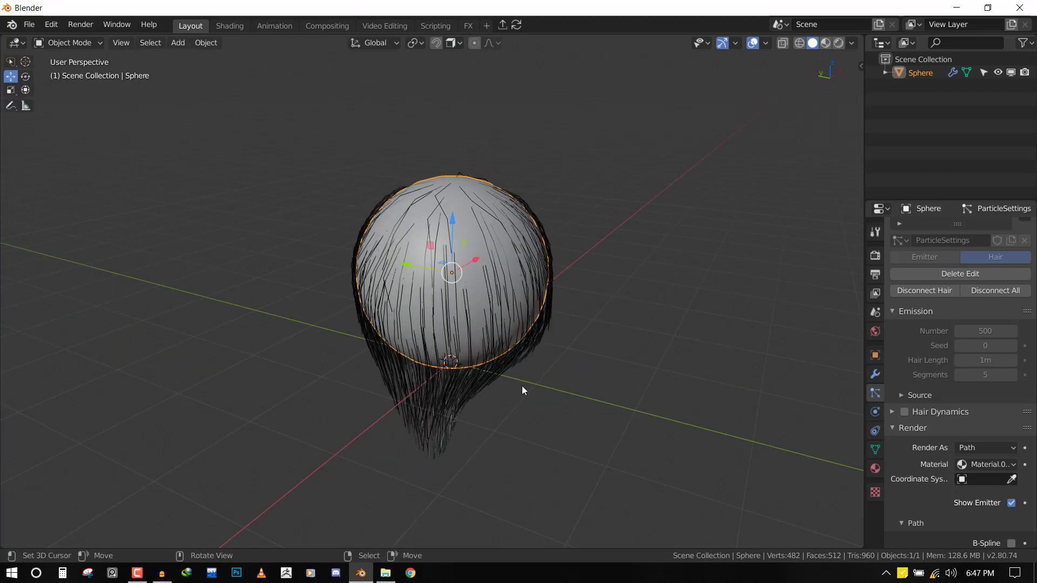
- Place the 3D cursor above and to the right of the sphere in front view and add a cube there
{"action": "key", "text": "KP_1"}
{"action": "left_click", "coordinate": [539, 354]}
{"action": "middle_click_drag", "start_coordinate": [520, 339], "coordinate": [454, 344]}
{"action": "key", "text": "KP_1"}
{"action": "scroll", "coordinate": [500, 333], "scroll_direction": "down", "scroll_amount": 2}
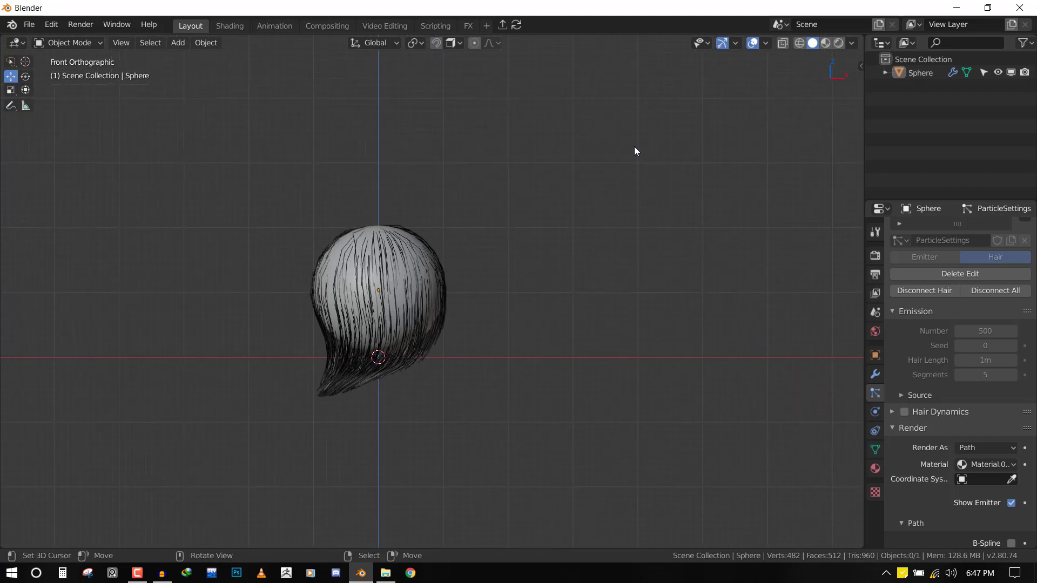
{"action": "left_click", "coordinate": [607, 160]}
{"action": "middle_click_drag", "start_coordinate": [636, 183], "coordinate": [645, 127]}
{"action": "key", "text": "shift+a"}
{"action": "mouse_move", "coordinate": [647, 125]}
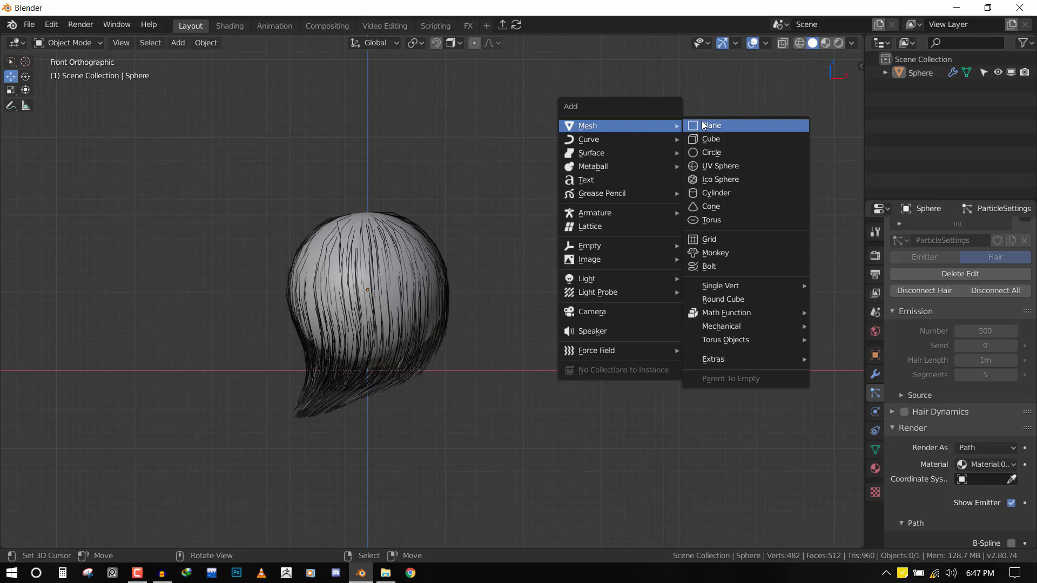
{"action": "left_click", "coordinate": [704, 140]}
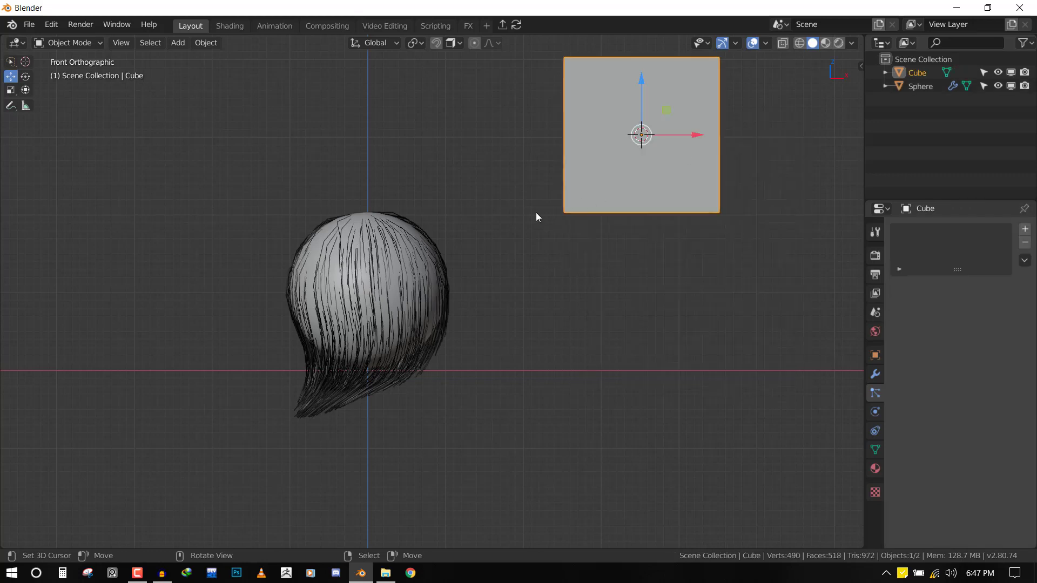
- Scale the cube down to well under the sphere's size and move it beside the sphere
{"action": "middle_click_drag", "start_coordinate": [536, 212], "coordinate": [630, 280]}
{"action": "scroll", "coordinate": [631, 280], "scroll_direction": "down", "scroll_amount": 2}
{"action": "key", "text": "s"}
{"action": "left_click", "coordinate": [574, 205]}
{"action": "middle_click_drag", "start_coordinate": [574, 205], "coordinate": [603, 200], "text": "alt"}
{"action": "scroll", "coordinate": [604, 201], "scroll_direction": "up", "scroll_amount": 3}
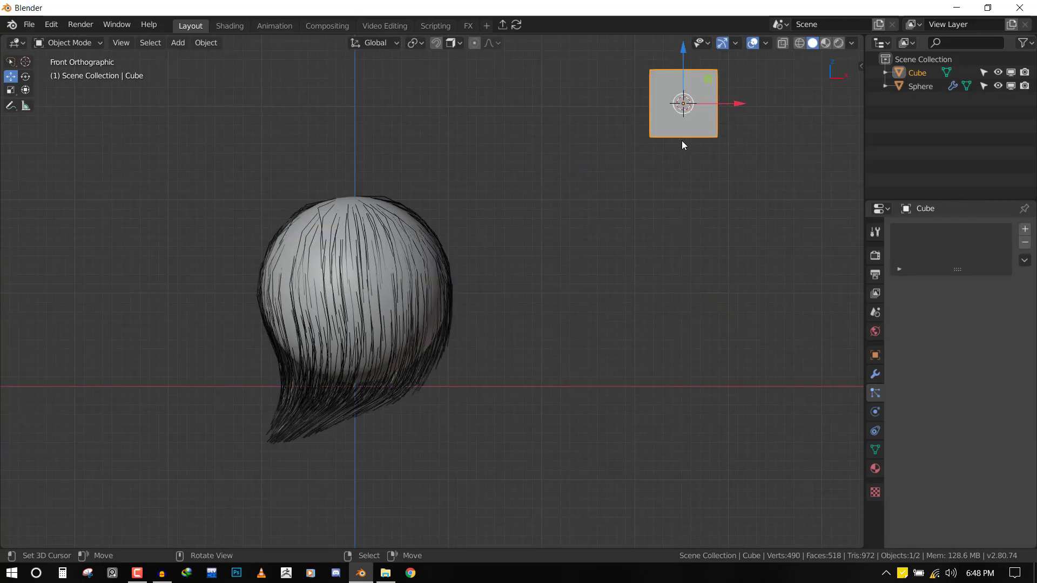
{"action": "key", "text": "g"}
{"action": "left_click", "coordinate": [603, 306]}
{"action": "mouse_move", "coordinate": [603, 307]}
{"action": "middle_mouse_down"}
{"action": "mouse_move", "coordinate": [537, 328]}
{"action": "mouse_move", "coordinate": [605, 327]}
{"action": "middle_mouse_up"}
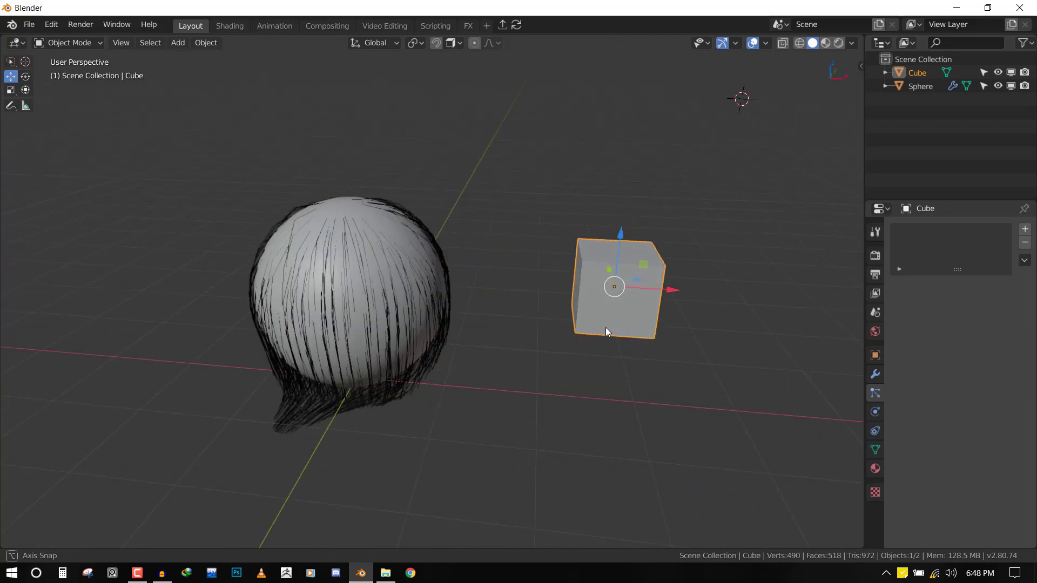
{"action": "scroll", "coordinate": [649, 320], "scroll_direction": "down", "scroll_amount": 3}
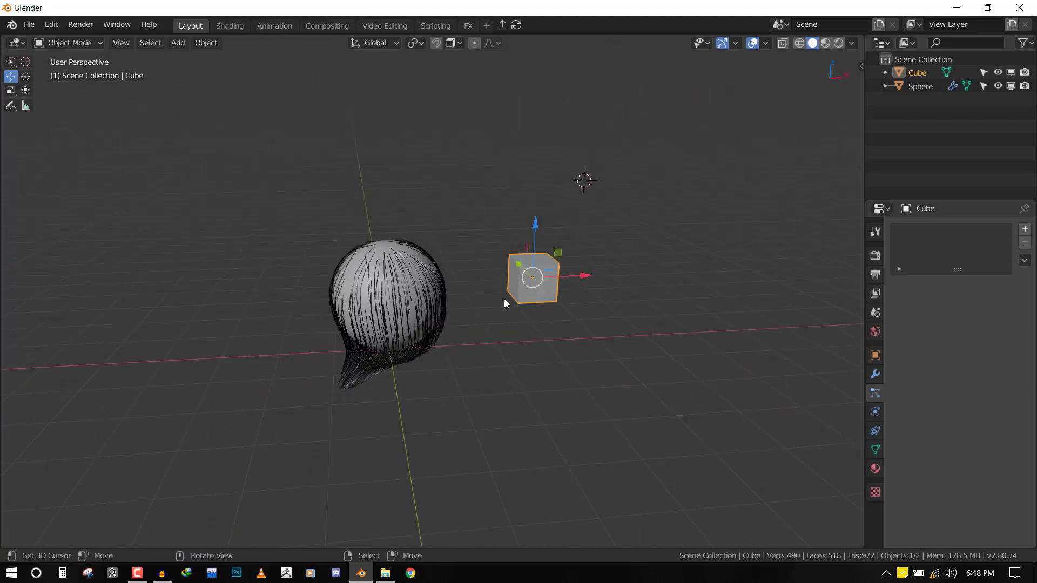
- Search the add-ons for "copy" in the preferences and inspect the Copy Attributes Menu add-on's details
{"action": "key", "text": "F4"}
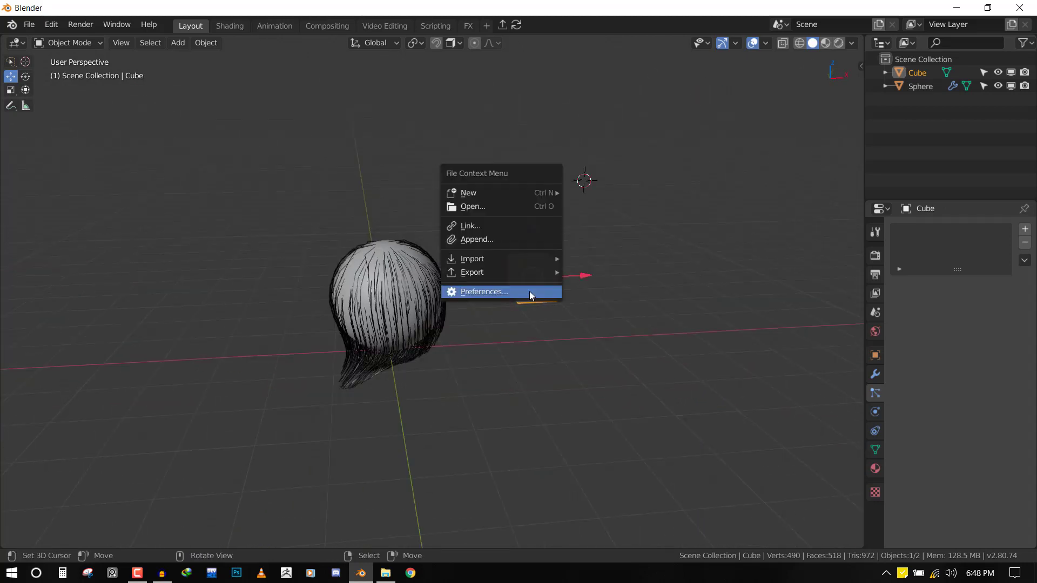
{"action": "left_click", "coordinate": [529, 291]}
{"action": "left_click", "coordinate": [636, 165]}
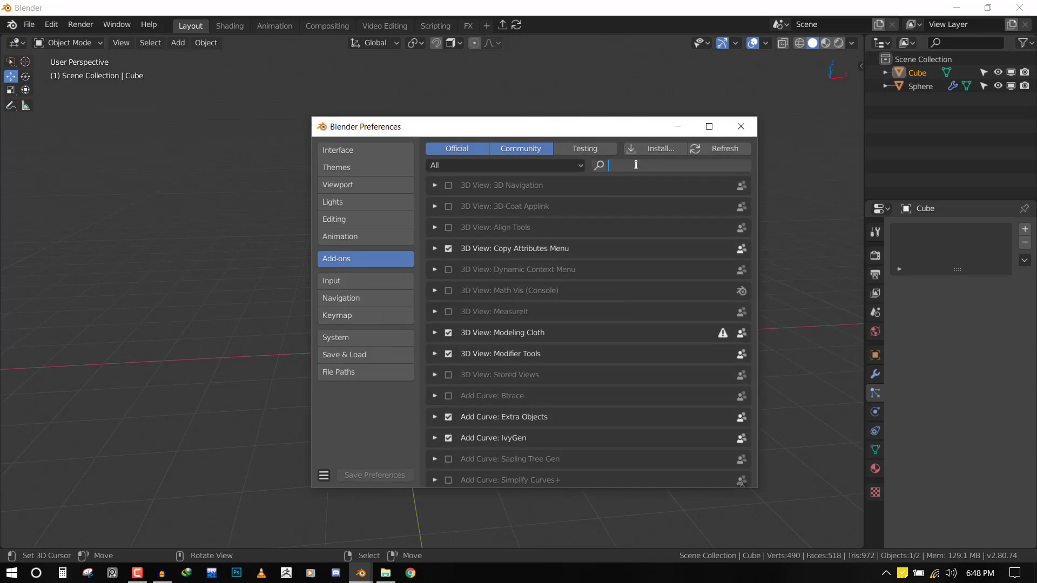
{"action": "type", "text": "co"}
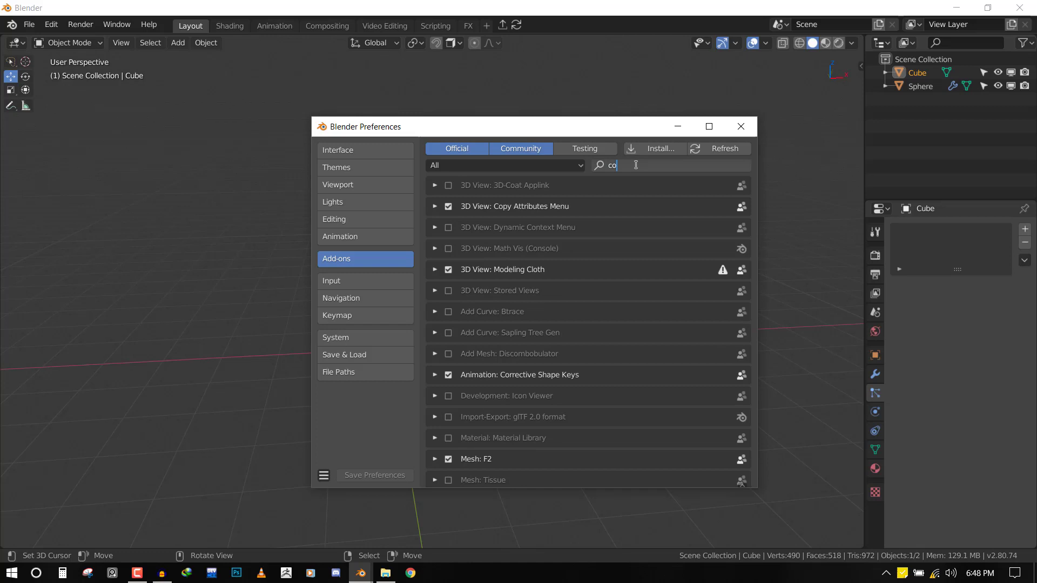
{"action": "type", "text": "py"}
{"action": "left_click", "coordinate": [559, 229]}
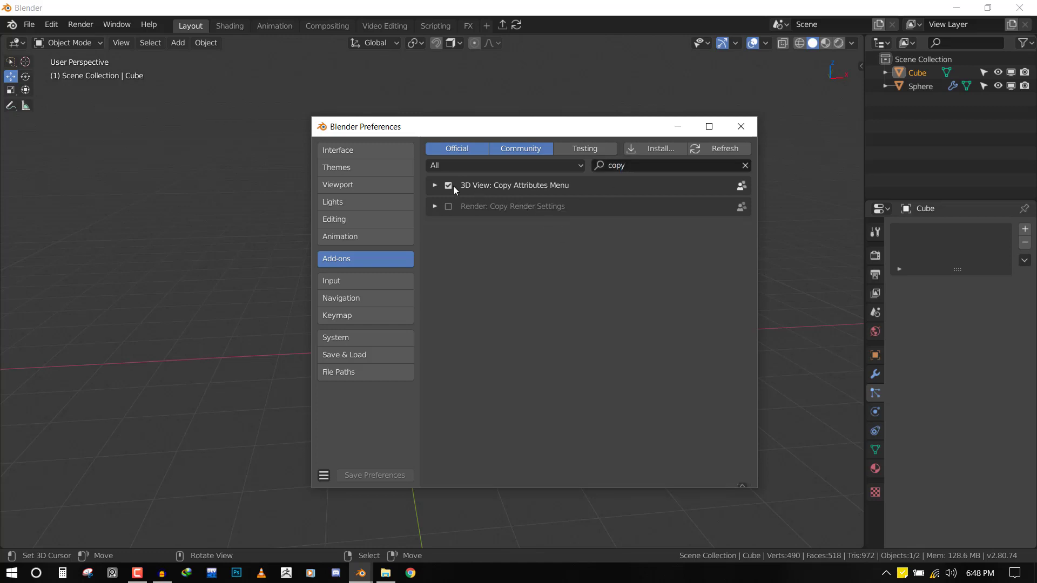
{"action": "left_click", "coordinate": [434, 186]}
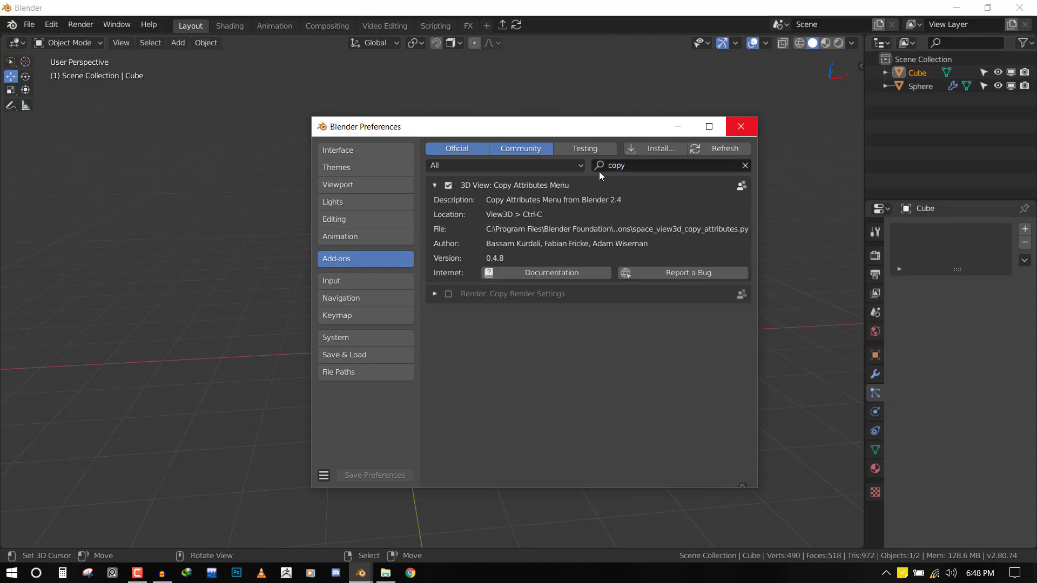
{"action": "left_click", "coordinate": [741, 127]}
- Select both the cube and the sphere and apply their rotation and scale
{"action": "key", "text": "KP_1"}
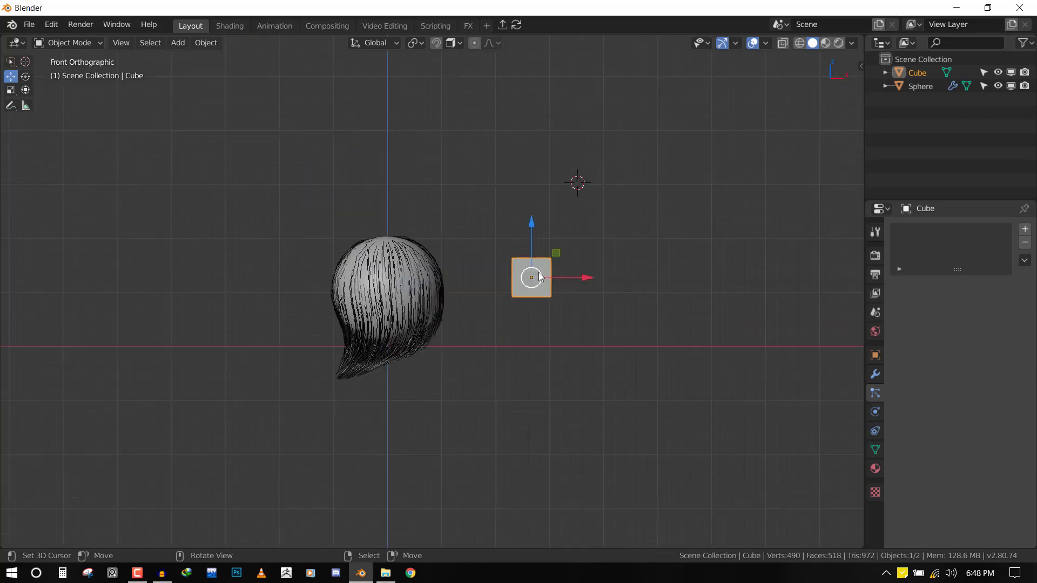
{"action": "scroll", "coordinate": [548, 273], "scroll_direction": "up", "scroll_amount": 3}
{"action": "scroll", "coordinate": [633, 258], "scroll_direction": "down", "scroll_amount": 1, "text": "ctrl"}
{"action": "key", "text": "a"}
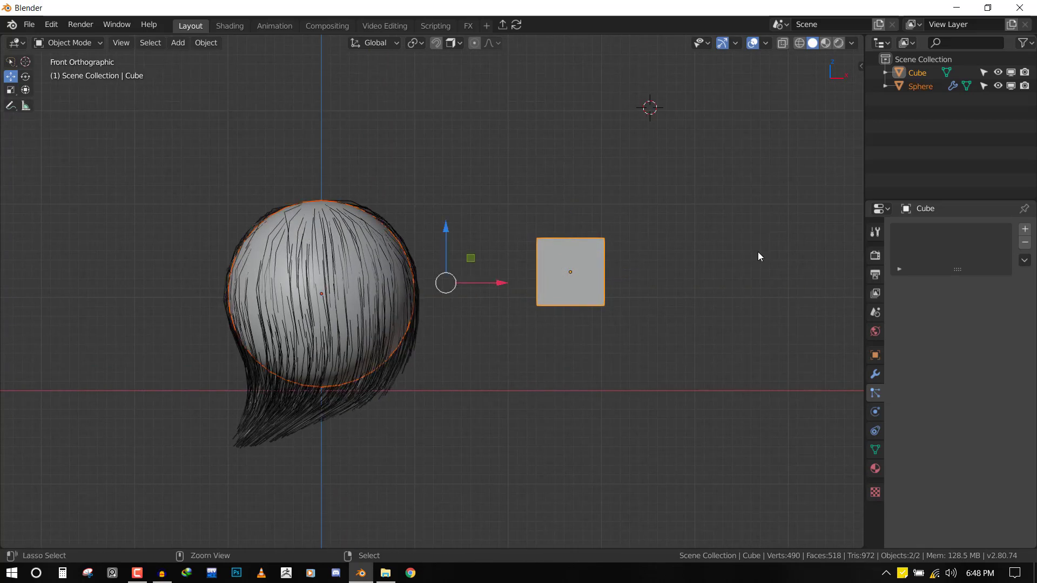
{"action": "key", "text": "ctrl+a"}
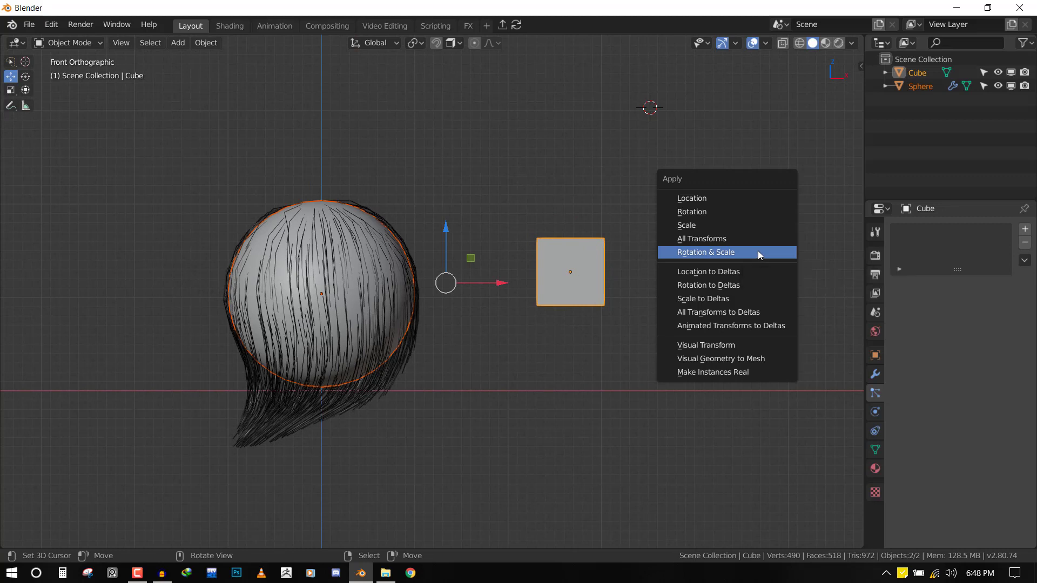
{"action": "left_click", "coordinate": [758, 252]}
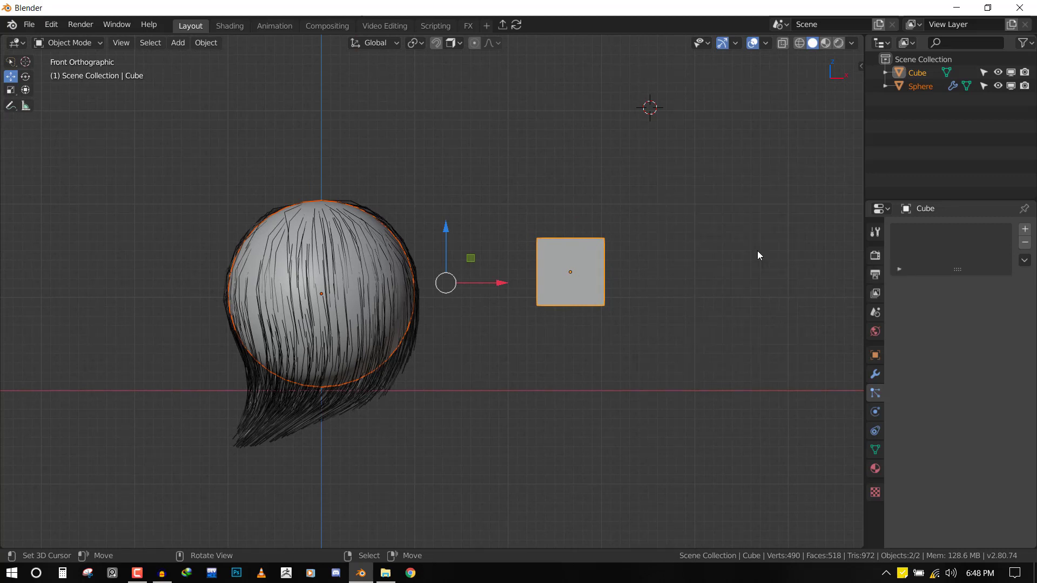
- Copy the sphere's location, rotation and scale to the cube with the Copy Attributes command
{"action": "key", "text": "alt+a"}
{"action": "middle_click_drag", "start_coordinate": [595, 257], "coordinate": [572, 287]}
{"action": "left_click", "coordinate": [581, 264]}
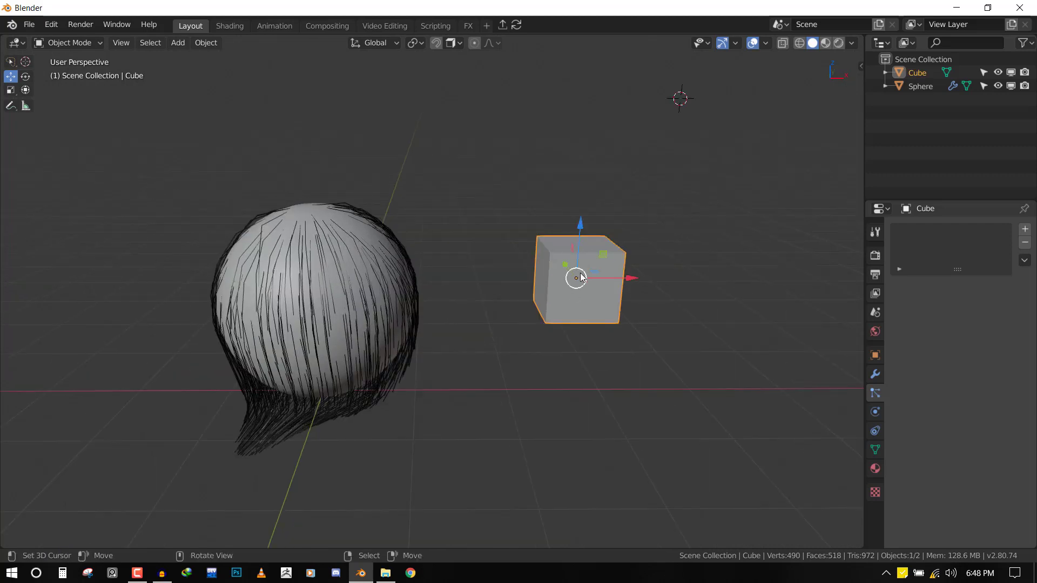
{"action": "left_click", "coordinate": [327, 287], "text": "shift"}
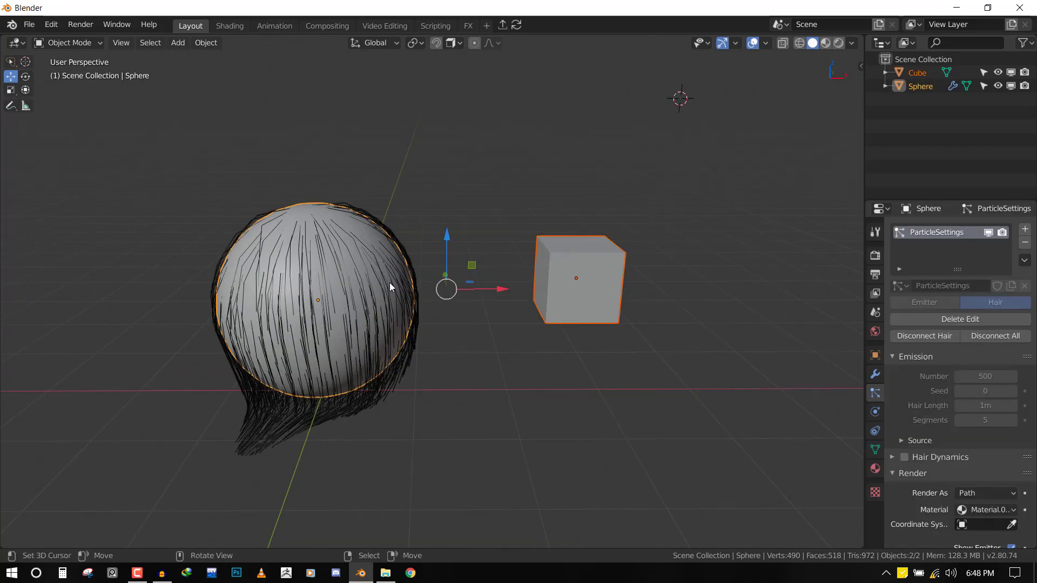
{"action": "key", "text": "ctrl+c"}
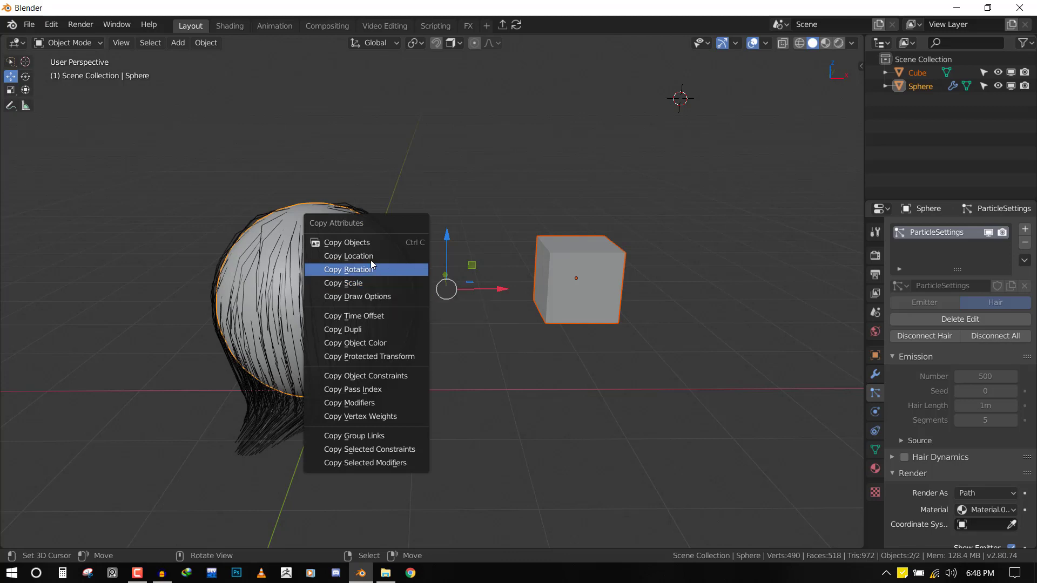
{"action": "left_click", "coordinate": [367, 256]}
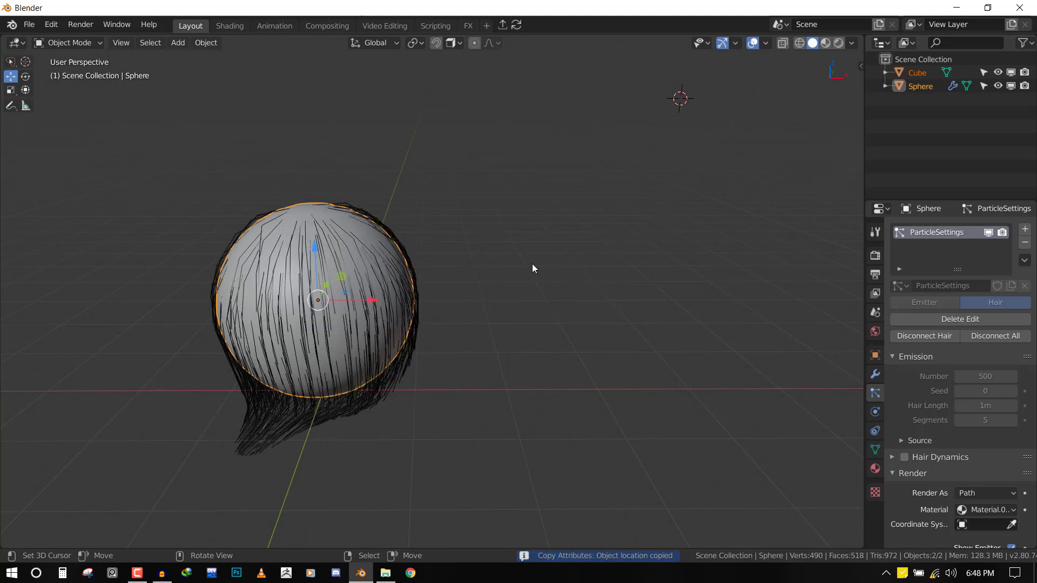
{"action": "key", "text": "ctrl+c"}
{"action": "left_click", "coordinate": [528, 272]}
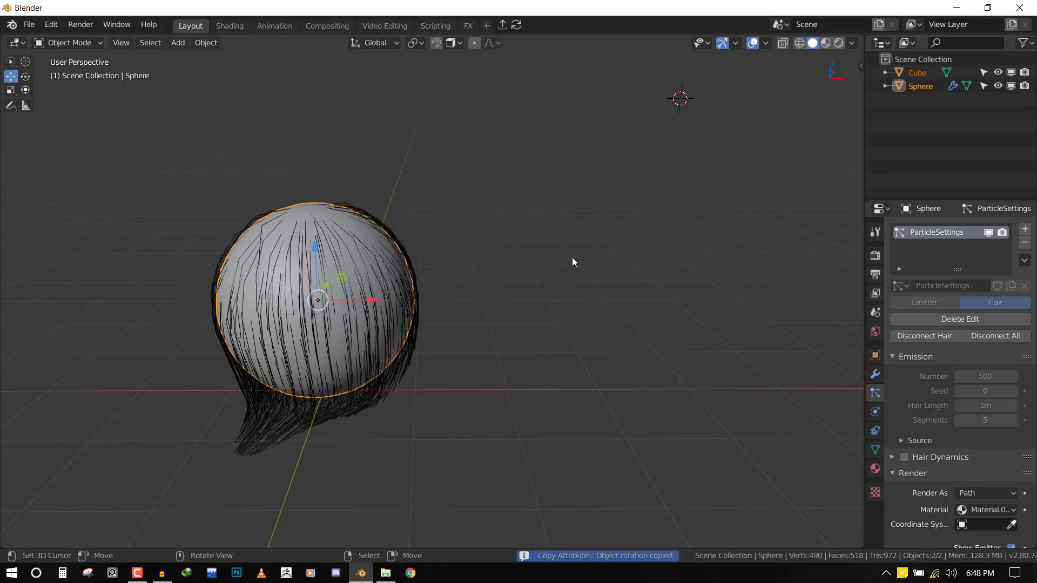
{"action": "key", "text": "ctrl+c"}
{"action": "left_click", "coordinate": [565, 273]}
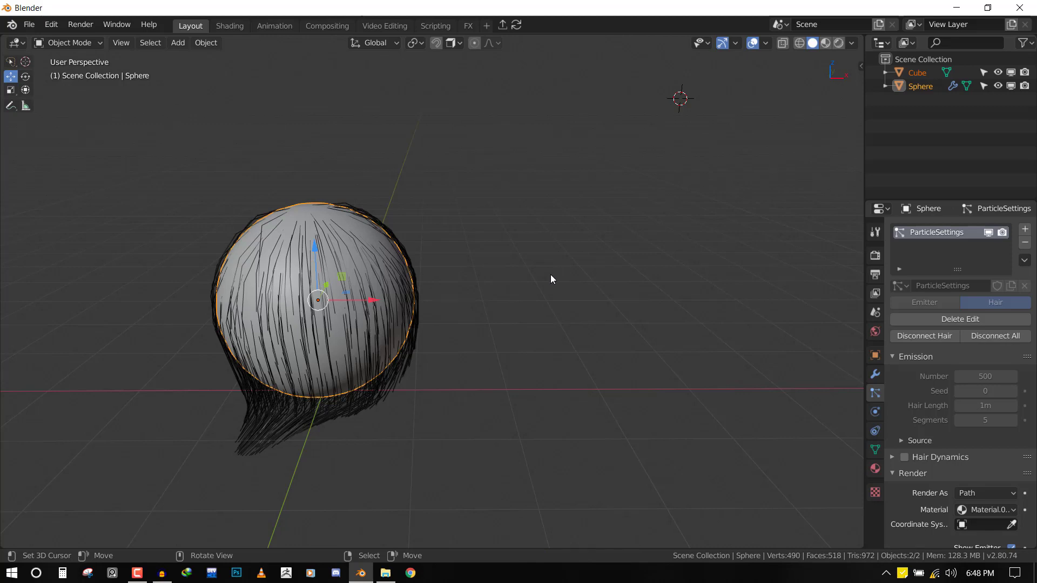
{"action": "key", "text": "KP_1"}
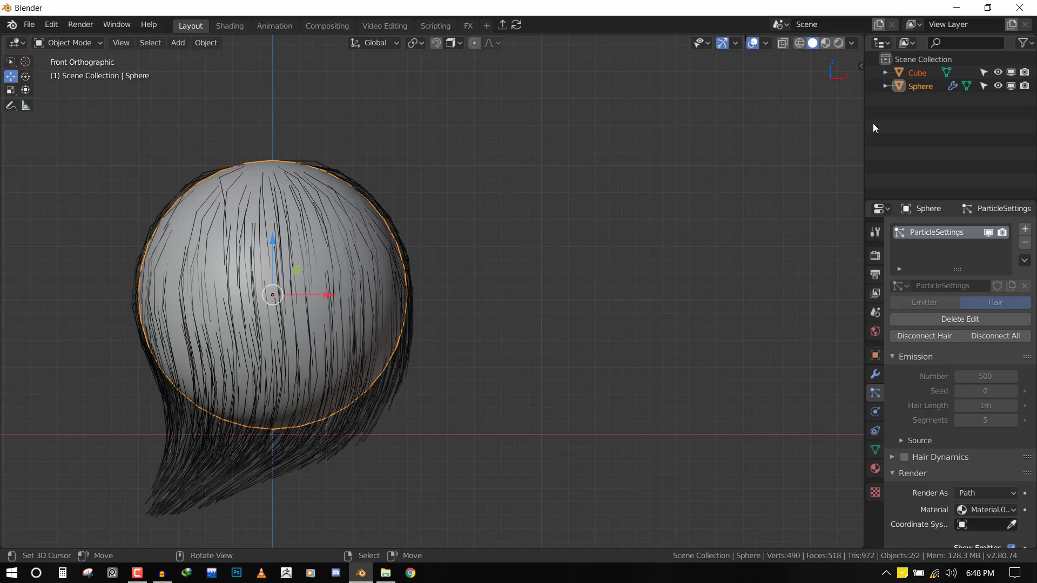
{"action": "left_click", "coordinate": [916, 72]}
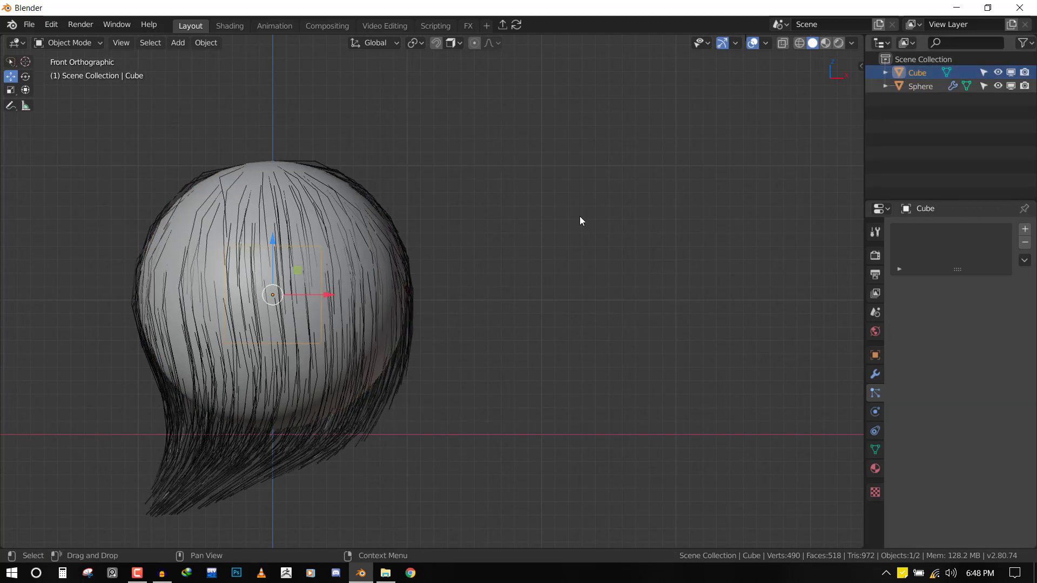
{"action": "right_click", "coordinate": [357, 323]}
{"action": "key", "text": "g"}
{"action": "right_click", "coordinate": [366, 306]}
{"action": "middle_click_drag", "start_coordinate": [479, 275], "coordinate": [420, 292]}
{"action": "key", "text": "KP_1"}
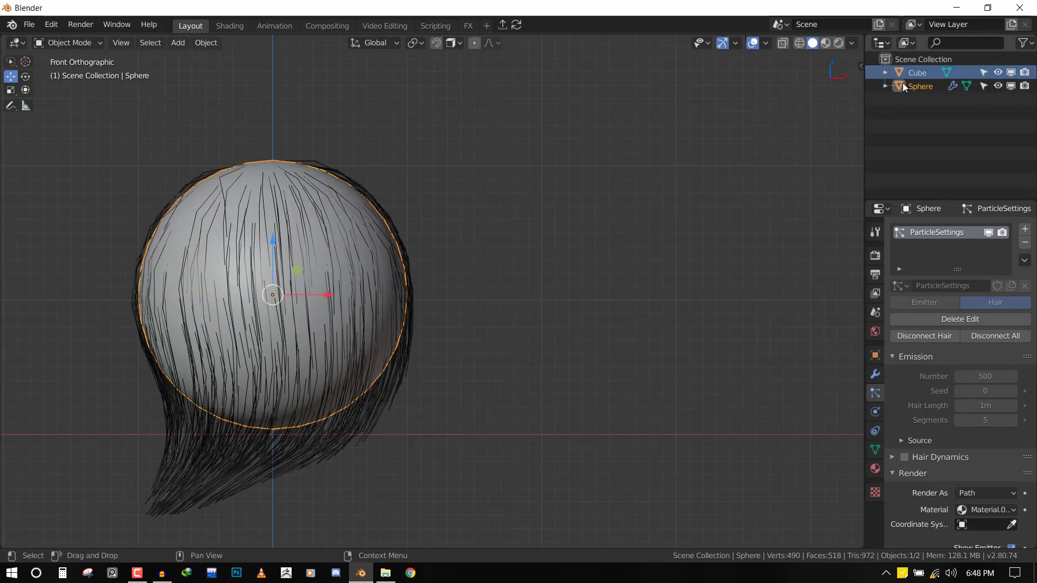
- Add a Particle Instance modifier to the cube and set its object to Sphere
{"action": "left_click", "coordinate": [933, 75]}
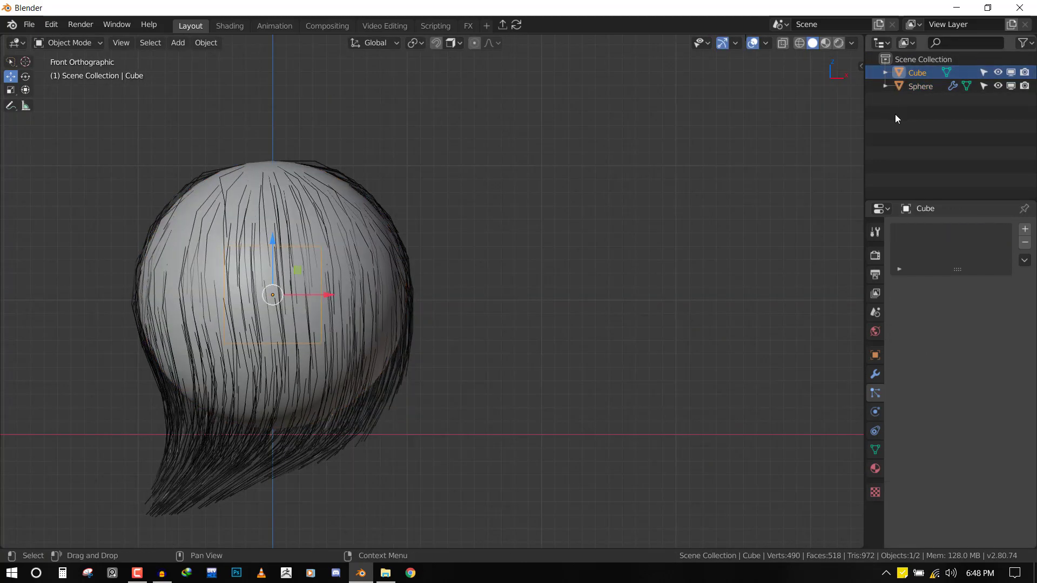
{"action": "left_click", "coordinate": [875, 355]}
{"action": "left_click", "coordinate": [875, 374]}
{"action": "left_click", "coordinate": [980, 231]}
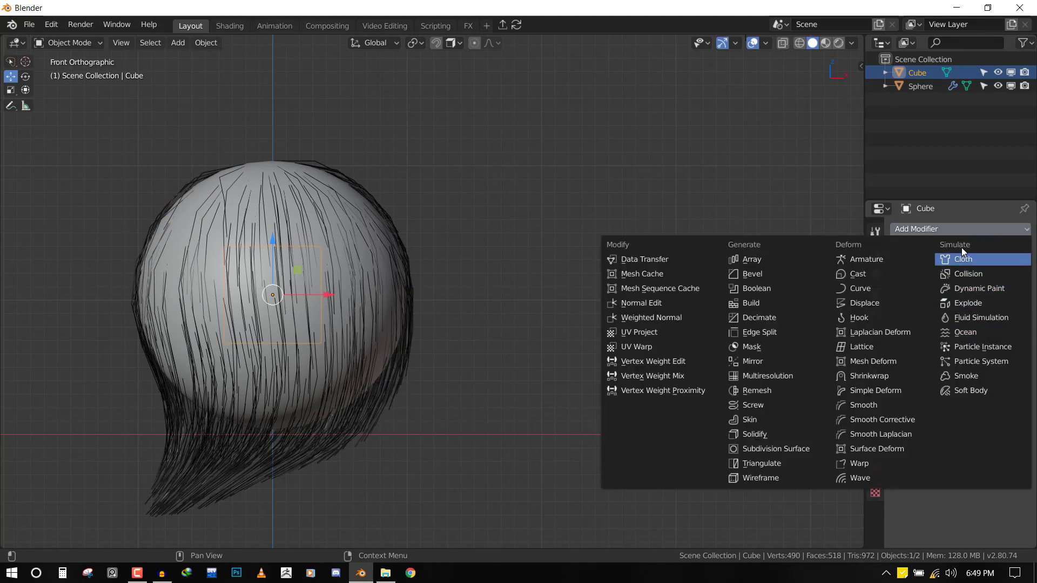
{"action": "left_click", "coordinate": [987, 349]}
{"action": "middle_click_drag", "start_coordinate": [553, 279], "coordinate": [498, 296]}
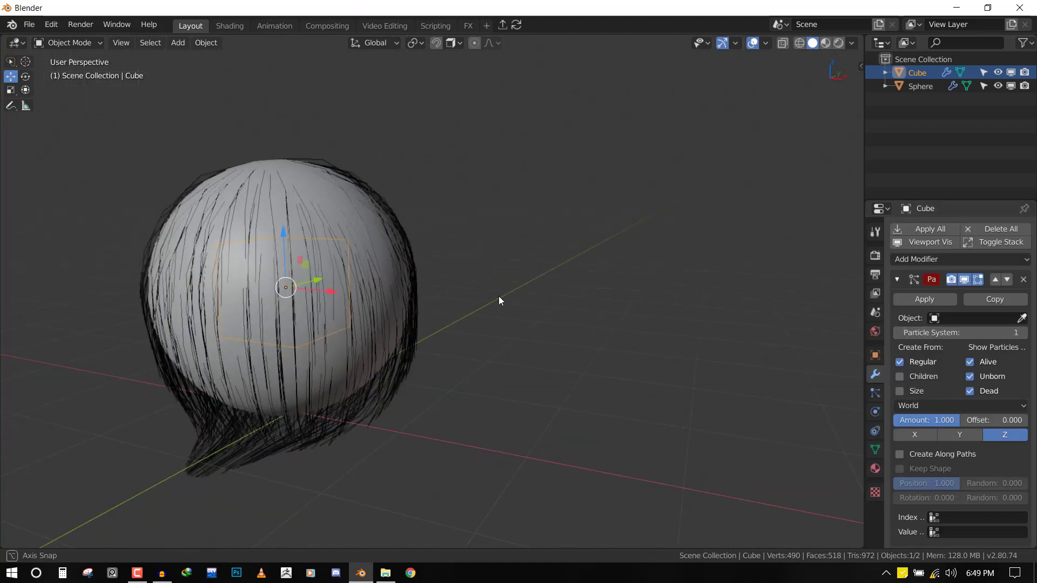
{"action": "left_click", "coordinate": [954, 318]}
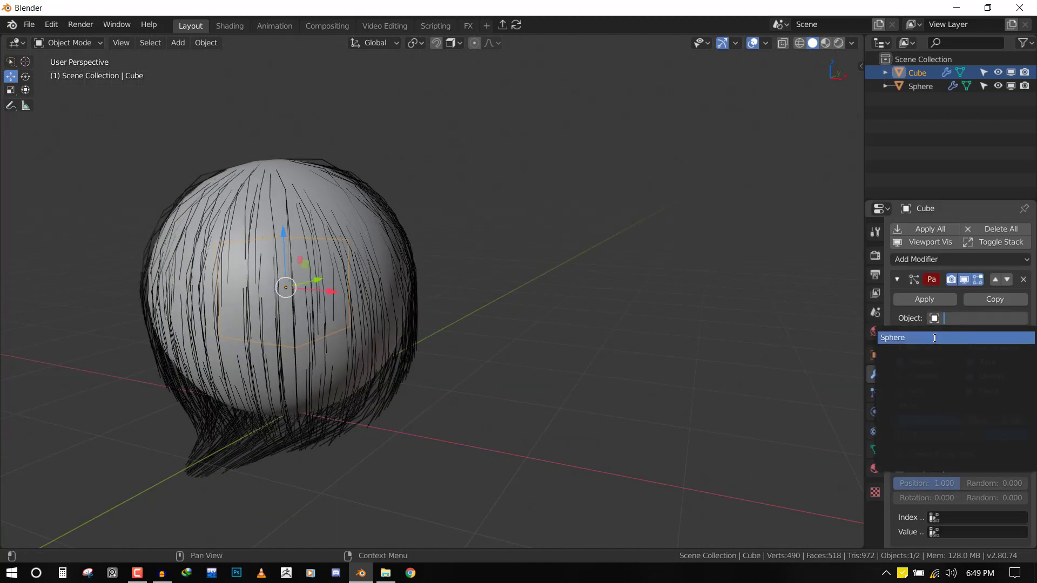
{"action": "left_click", "coordinate": [934, 338]}
{"action": "key", "text": "KP_1"}
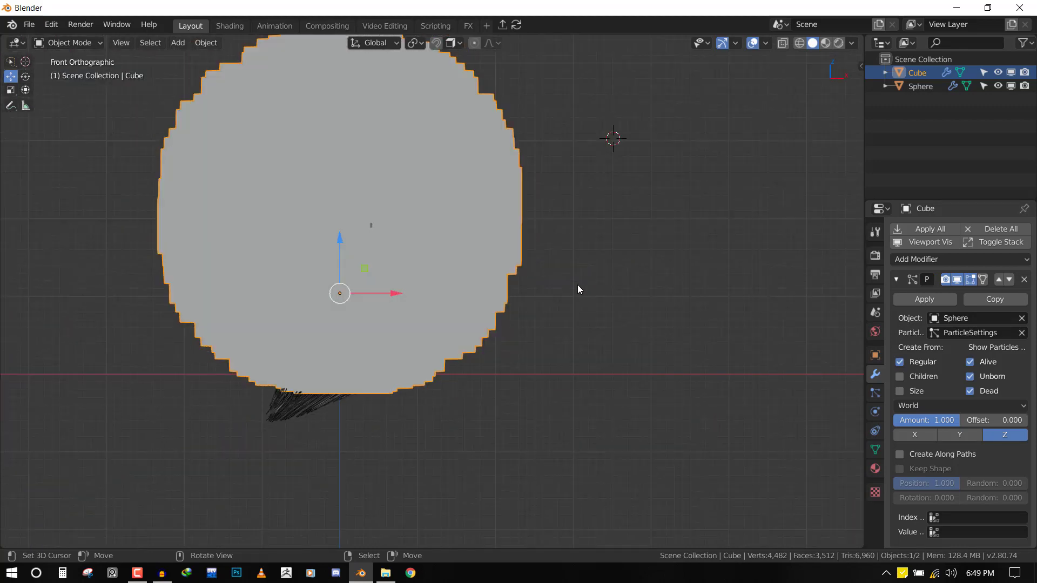
{"action": "middle_click_drag", "start_coordinate": [578, 289], "coordinate": [659, 230]}
{"action": "key", "text": "s"}
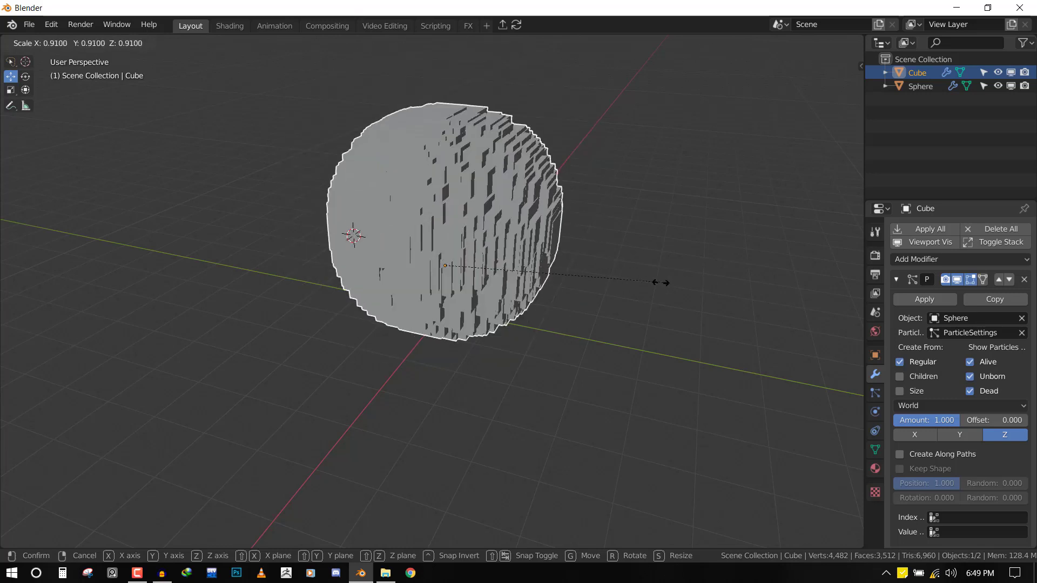
{"action": "right_click", "coordinate": [605, 284]}
- Scale the cube's mesh down in Edit Mode until the instances are small, separate blocks
{"action": "scroll", "coordinate": [605, 284], "scroll_direction": "up", "scroll_amount": 2}
{"action": "key", "text": "Tab"}
{"action": "middle_click_drag", "start_coordinate": [691, 303], "coordinate": [639, 306]}
{"action": "key", "text": "s"}
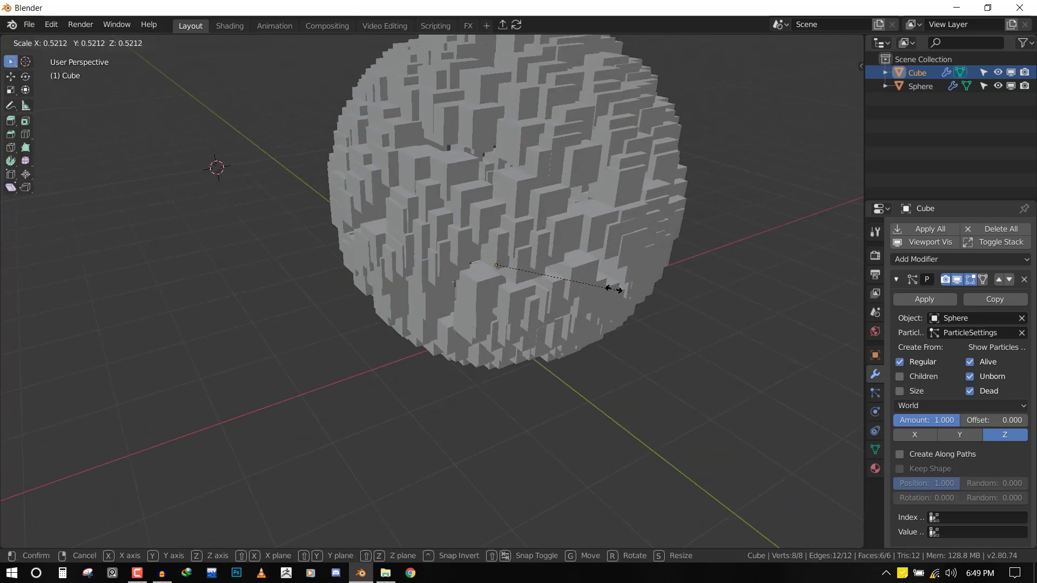
{"action": "left_click", "coordinate": [532, 273]}
{"action": "key", "text": "s"}
{"action": "left_click", "coordinate": [626, 296]}
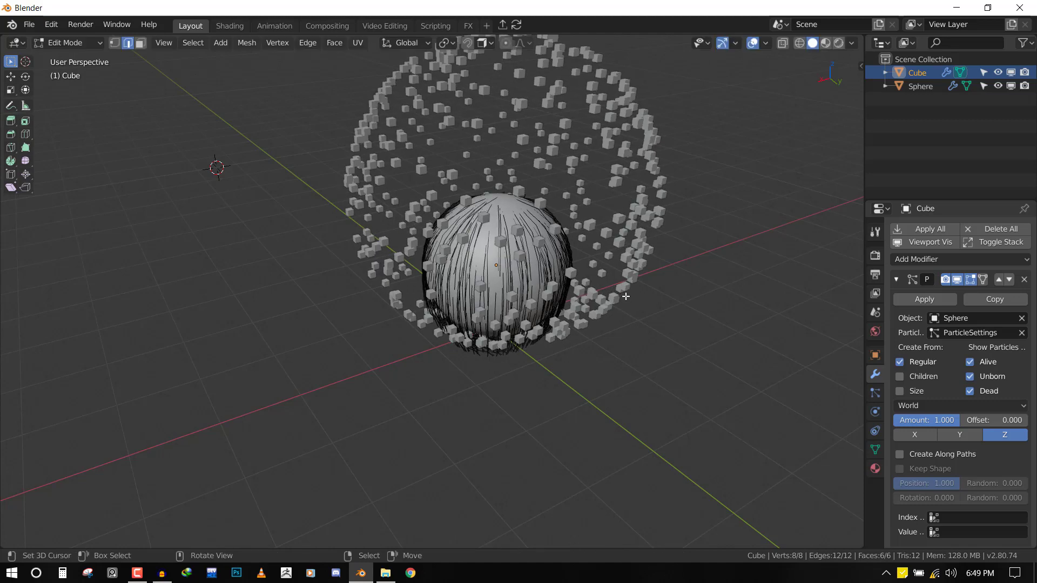
{"action": "middle_click_drag", "start_coordinate": [625, 296], "coordinate": [661, 307]}
{"action": "key", "text": "s"}
{"action": "left_click", "coordinate": [668, 313]}
- Return the cube to Object Mode and enable Create Along Paths in its Particle Instance modifier
{"action": "key", "text": "KP_1"}
{"action": "middle_click_drag", "start_coordinate": [608, 241], "coordinate": [554, 245]}
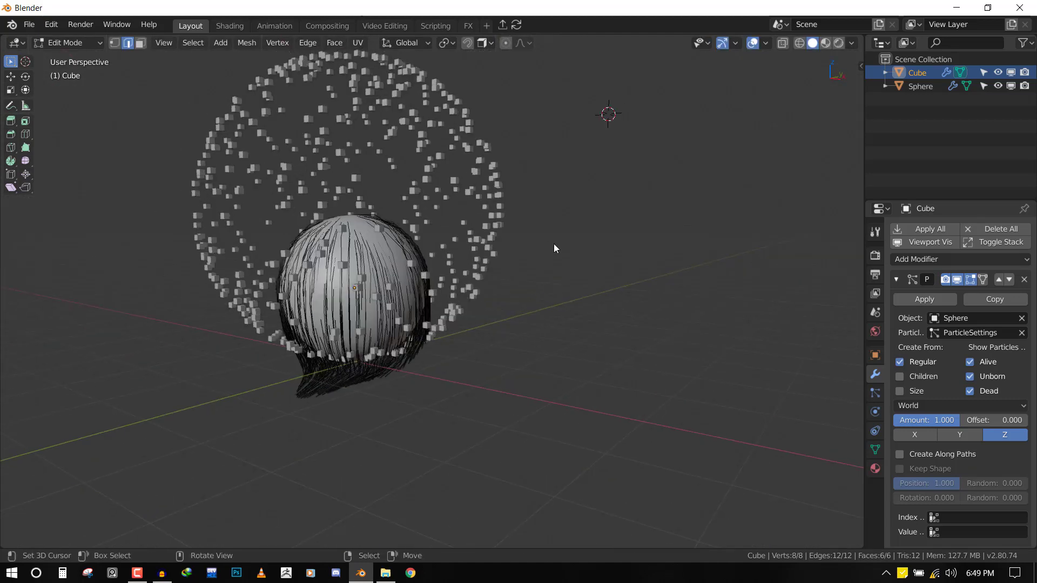
{"action": "key", "text": "Tab"}
{"action": "key", "text": "KP_1"}
{"action": "key", "text": "alt+a"}
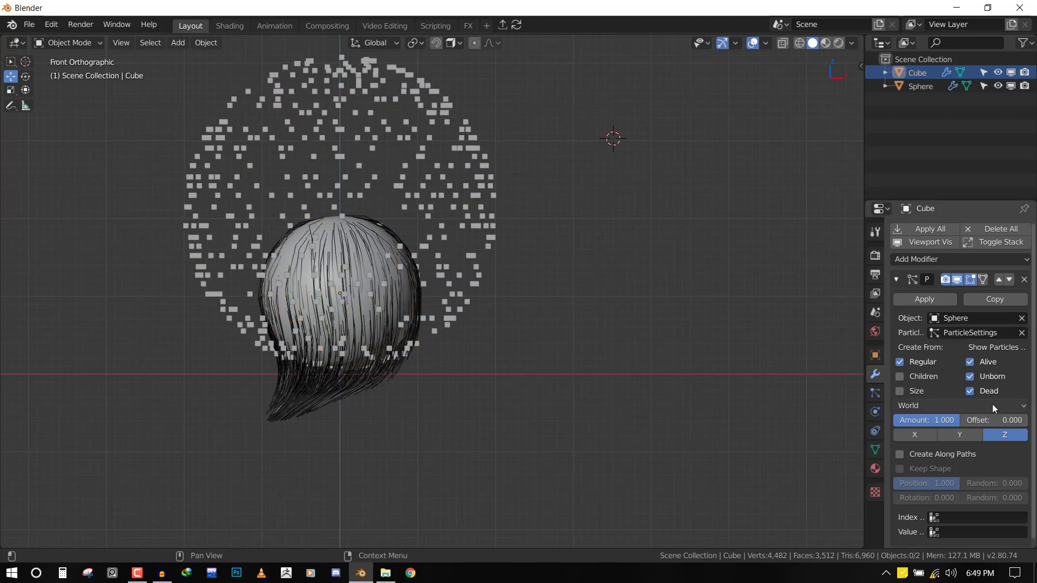
{"action": "left_click", "coordinate": [899, 454]}
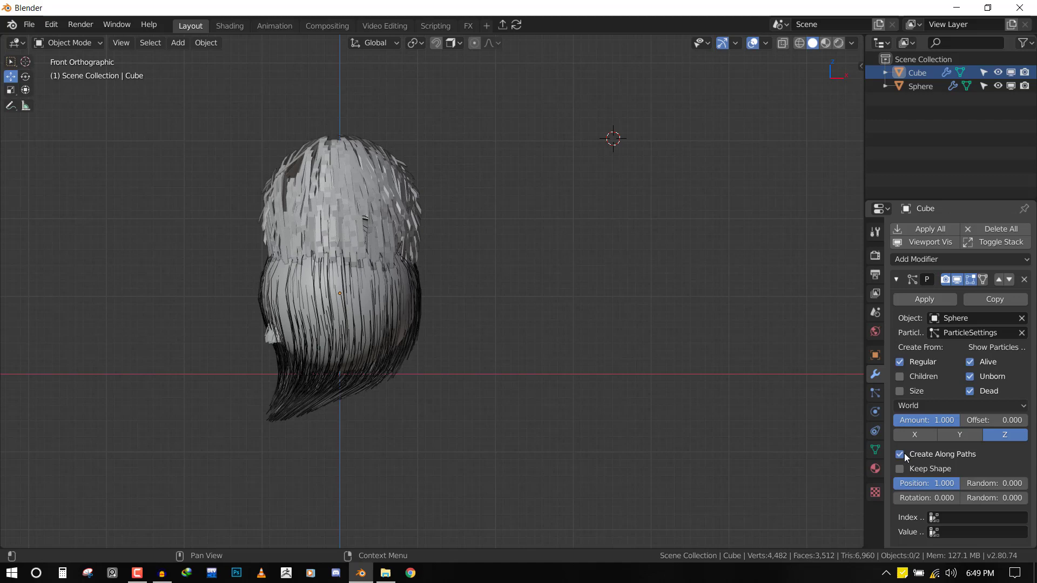
- Select the cube and move it down along Z until its instances line up with the hair strands on the sphere
{"action": "middle_click_drag", "start_coordinate": [314, 326], "coordinate": [261, 298]}
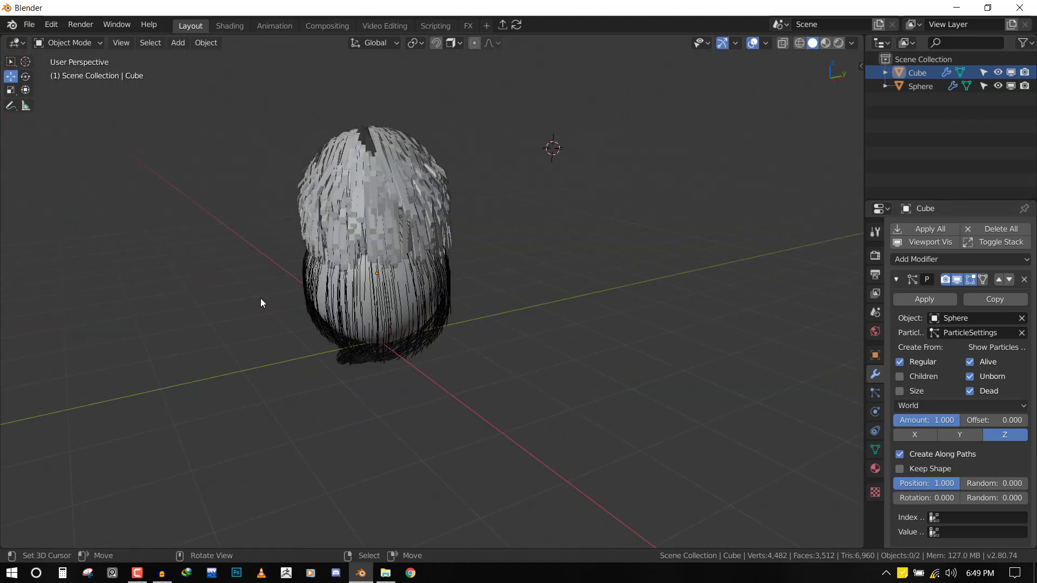
{"action": "key", "text": "KP_1"}
{"action": "scroll", "coordinate": [357, 167], "scroll_direction": "up", "scroll_amount": 3}
{"action": "left_click", "coordinate": [338, 148]}
{"action": "scroll", "coordinate": [338, 148], "scroll_direction": "down", "scroll_amount": 2}
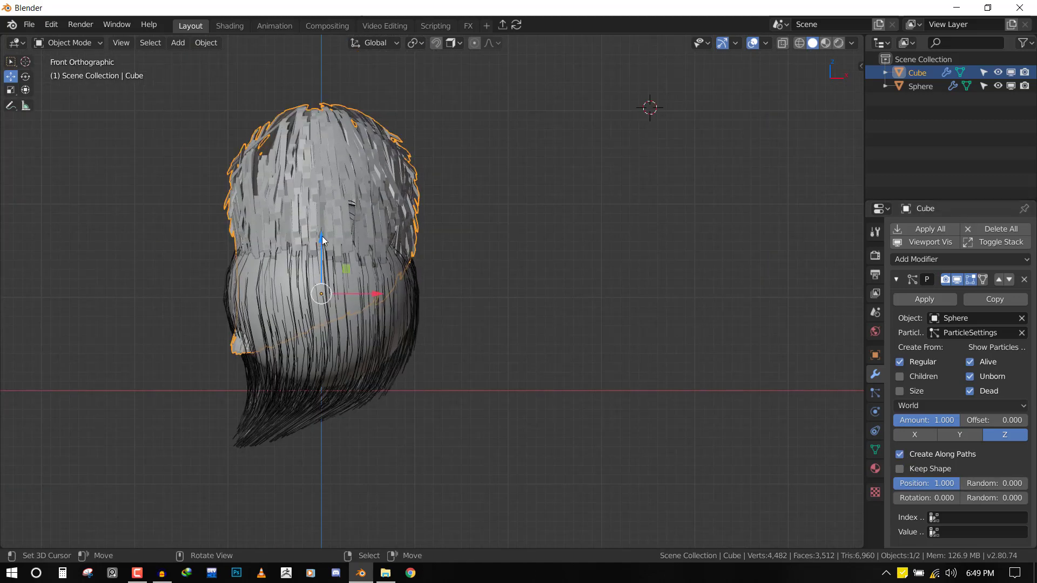
{"action": "middle_click_drag", "start_coordinate": [355, 223], "coordinate": [244, 250]}
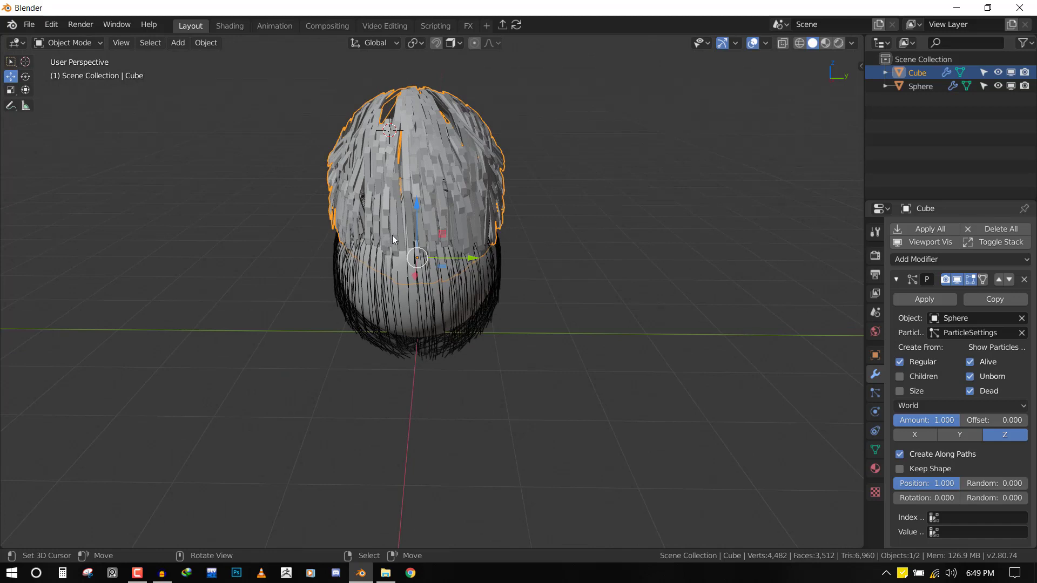
{"action": "middle_click_drag", "start_coordinate": [392, 235], "coordinate": [458, 238]}
{"action": "key", "text": "KP_1"}
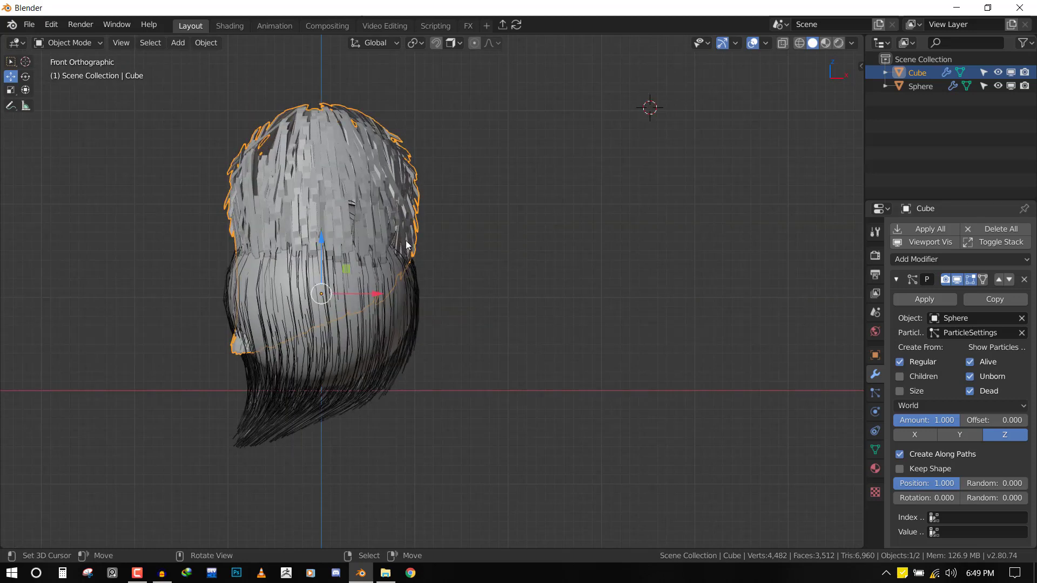
{"action": "left_click_drag", "start_coordinate": [324, 238], "coordinate": [323, 346]}
- Enable Keep Shape in the cube's Particle Instance modifier so the instances are undeformed cubes on the strands
{"action": "middle_click_drag", "start_coordinate": [369, 299], "coordinate": [271, 324]}
{"action": "scroll", "coordinate": [271, 323], "scroll_direction": "up", "scroll_amount": 3}
{"action": "middle_click_drag", "start_coordinate": [427, 272], "coordinate": [480, 368]}
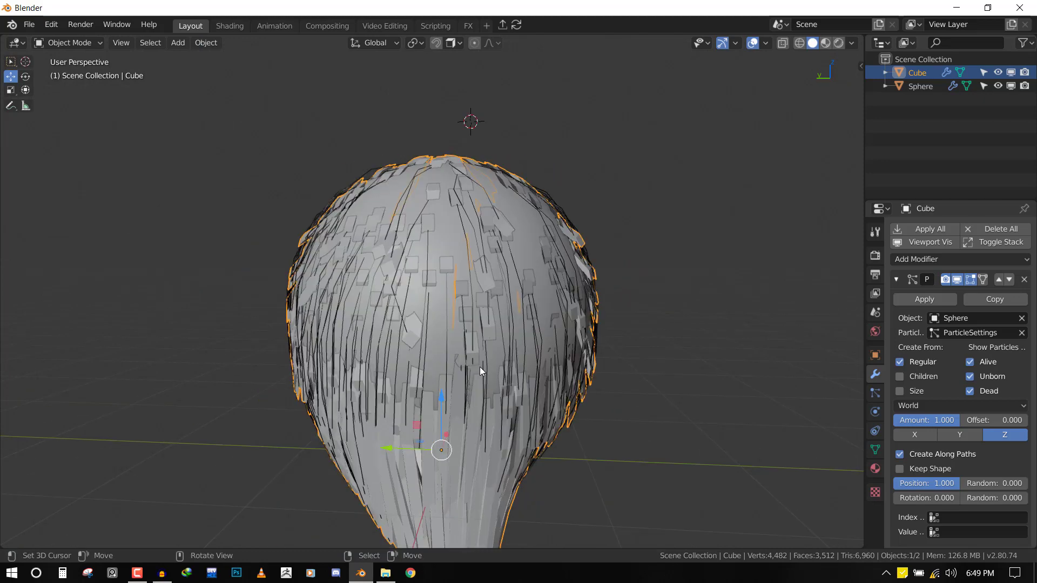
{"action": "left_click", "coordinate": [915, 469]}
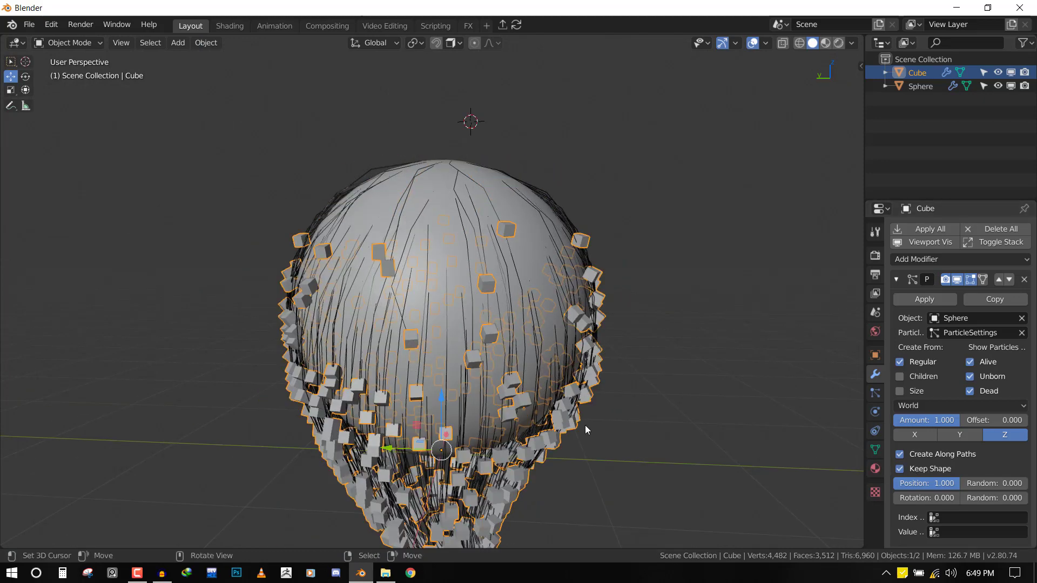
{"action": "middle_click_drag", "start_coordinate": [585, 428], "coordinate": [499, 429]}
{"action": "key", "text": "KP_3"}
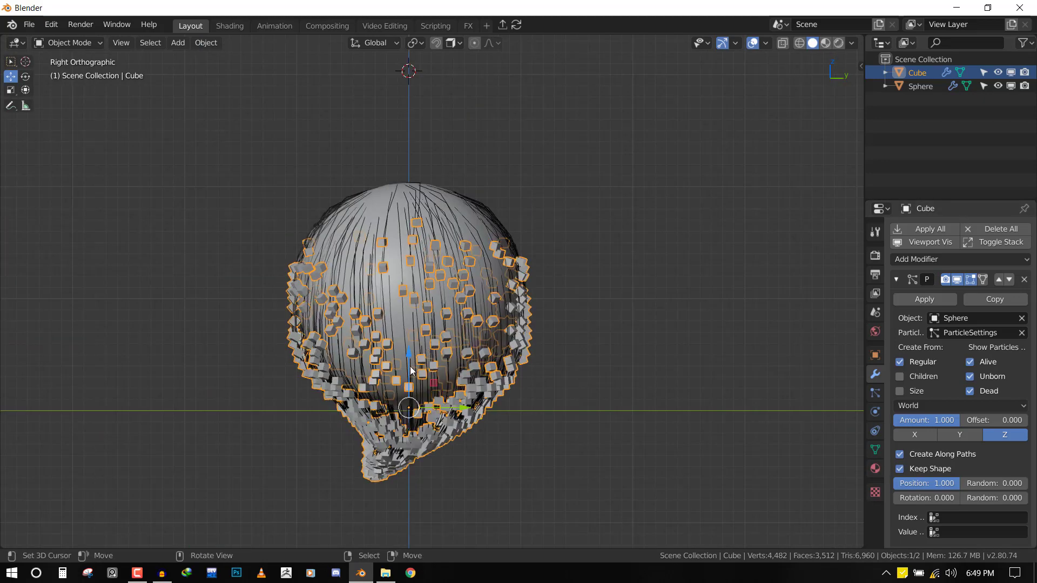
- Scale the cube's mesh down in Edit Mode until the instances are tiny droplets on the hairs, and return to Object Mode
{"action": "middle_click_drag", "start_coordinate": [693, 316], "coordinate": [545, 323]}
{"action": "key", "text": "alt+a"}
{"action": "scroll", "coordinate": [493, 329], "scroll_direction": "up", "scroll_amount": 1}
{"action": "middle_click_drag", "start_coordinate": [698, 280], "coordinate": [568, 179]}
{"action": "left_click", "coordinate": [562, 183]}
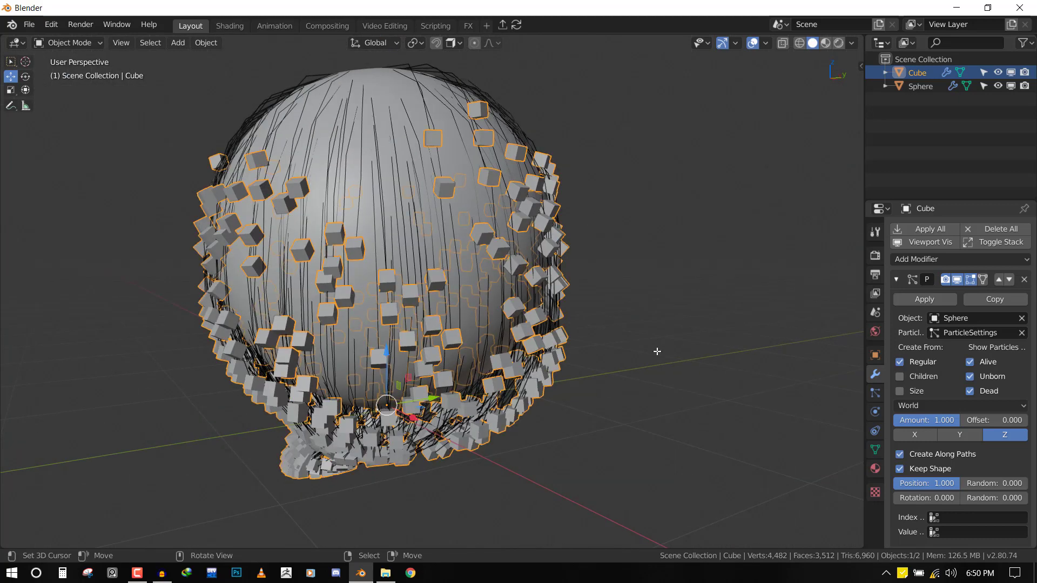
{"action": "key", "text": "Tab"}
{"action": "key", "text": "s"}
{"action": "key", "text": "Return"}
{"action": "key", "text": "s"}
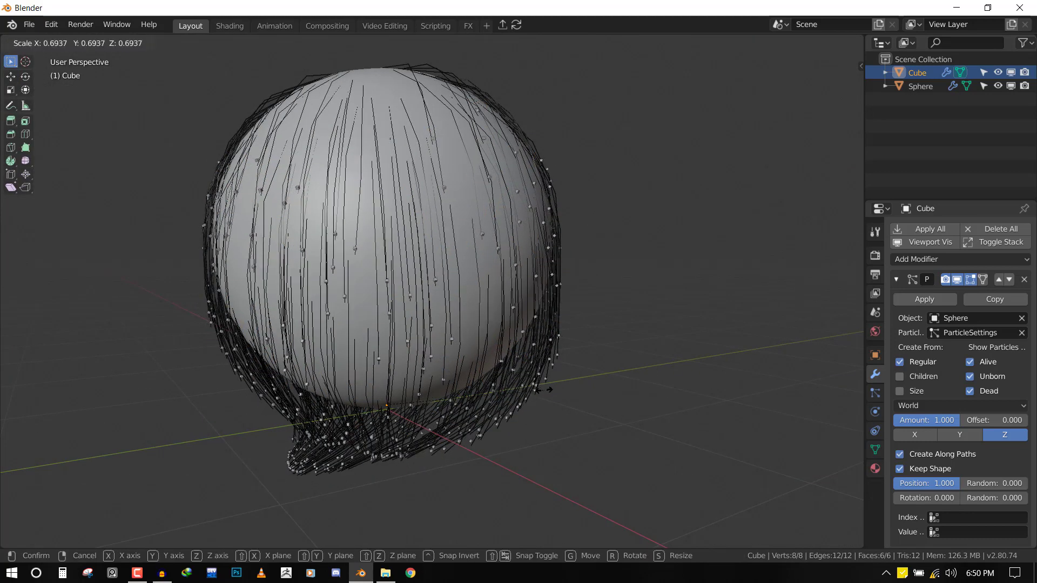
{"action": "left_click", "coordinate": [556, 389]}
{"action": "key", "text": "Tab"}
- Examine the size and placement of the tiny cubes on the hair strands up close and from the front
{"action": "middle_click_drag", "start_coordinate": [556, 389], "coordinate": [574, 382]}
{"action": "scroll", "coordinate": [574, 382], "scroll_direction": "up", "scroll_amount": 2}
{"action": "key", "text": "alt+a"}
{"action": "scroll", "coordinate": [510, 354], "scroll_direction": "up", "scroll_amount": 5}
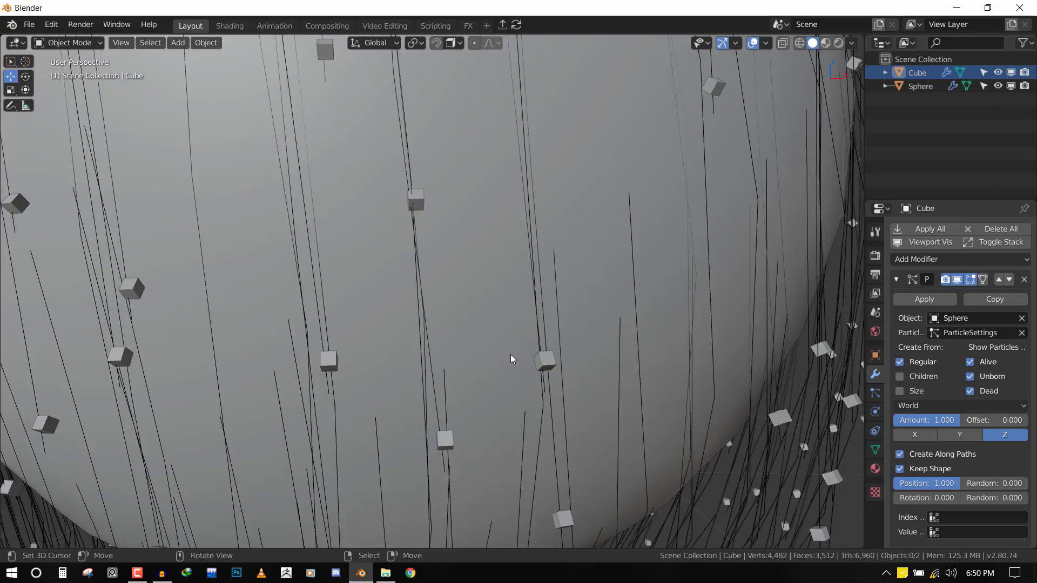
{"action": "middle_click_drag", "start_coordinate": [511, 354], "coordinate": [530, 355]}
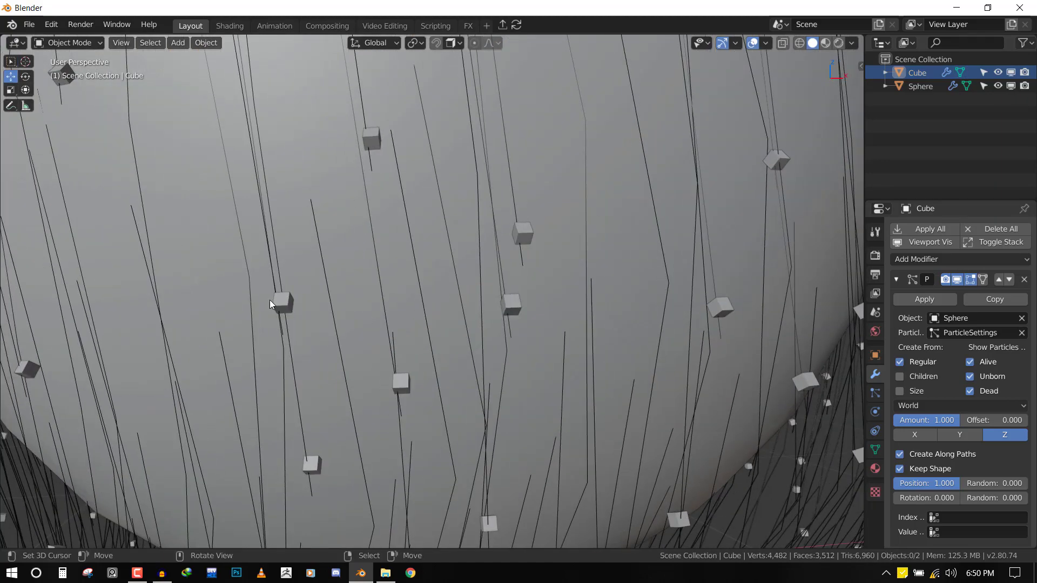
{"action": "scroll", "coordinate": [270, 300], "scroll_direction": "down", "scroll_amount": 10}
{"action": "key", "text": "KP_1"}
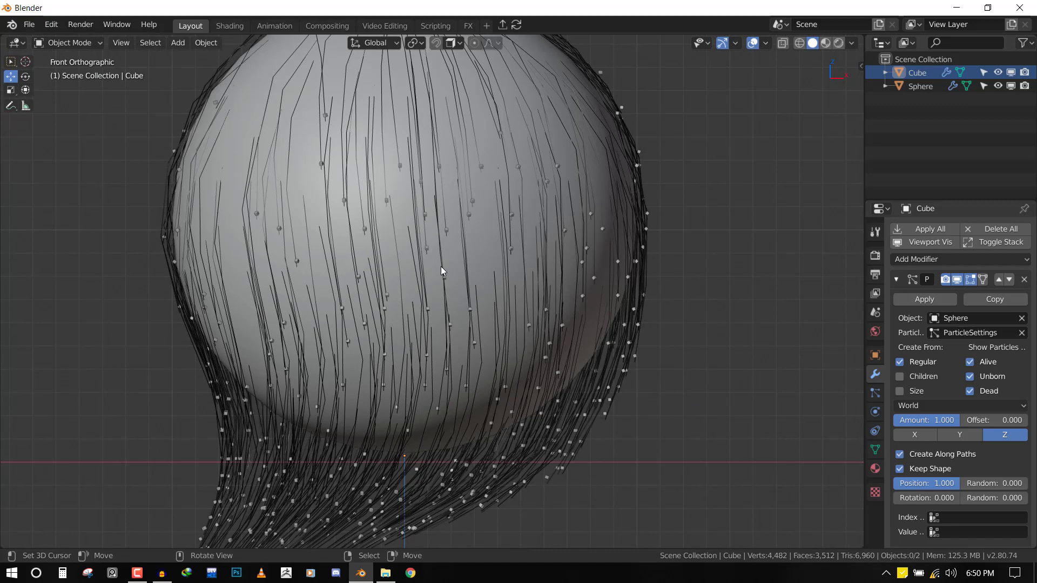
{"action": "key", "text": "Tab"}
{"action": "key", "text": "Tab"}
- Select the instanced cubes and duplicate them in place
{"action": "left_click", "coordinate": [447, 231]}
{"action": "middle_click_drag", "start_coordinate": [509, 273], "coordinate": [527, 279], "text": "shift"}
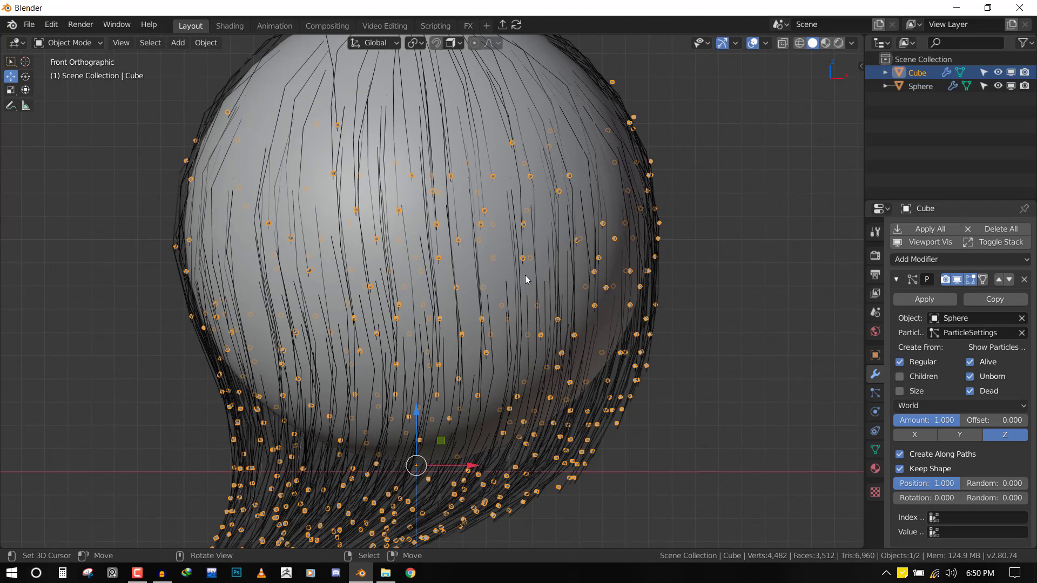
{"action": "middle_click_drag", "start_coordinate": [521, 298], "coordinate": [531, 292], "text": "shift"}
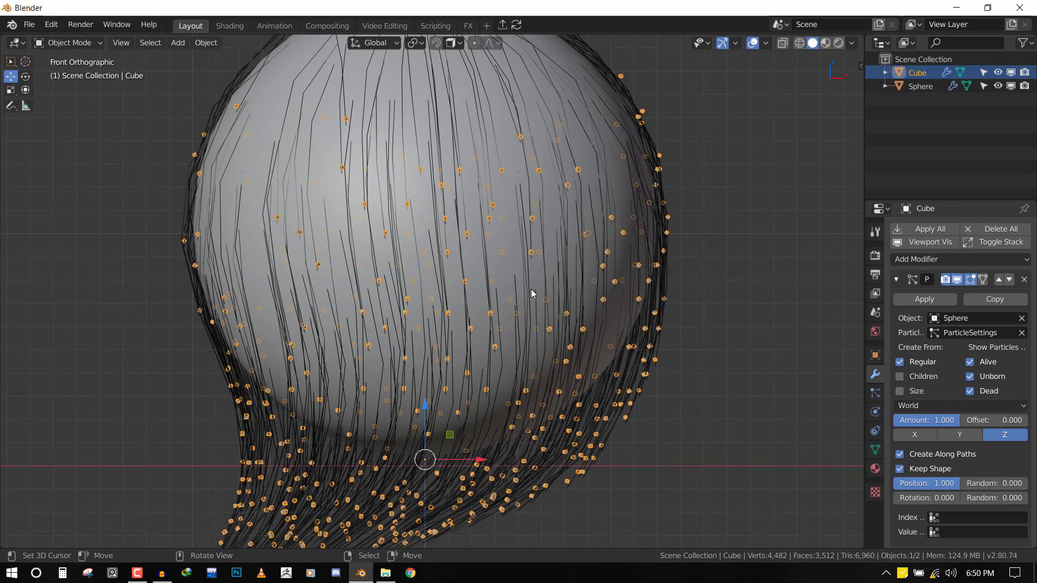
{"action": "key", "text": "shift+d"}
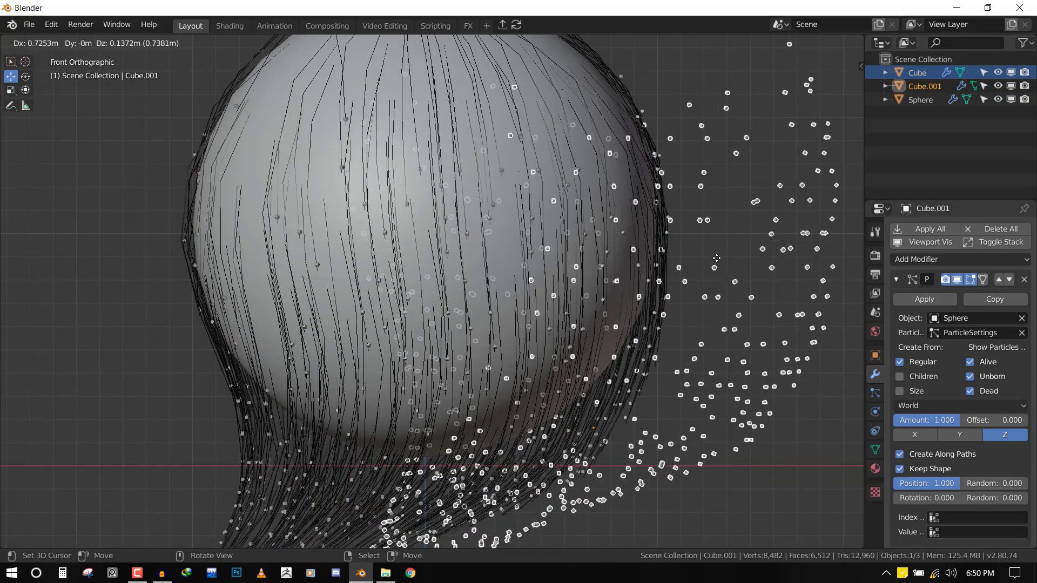
{"action": "right_click", "coordinate": [717, 258]}
- Set the duplicate's random position to 0.897 in the Particle Instance modifier to scatter its cubes along the strands
{"action": "scroll", "coordinate": [666, 261], "scroll_direction": "down", "scroll_amount": 2}
{"action": "scroll", "coordinate": [645, 291], "scroll_direction": "up", "scroll_amount": 2}
{"action": "scroll", "coordinate": [782, 330], "scroll_direction": "down", "scroll_amount": 2}
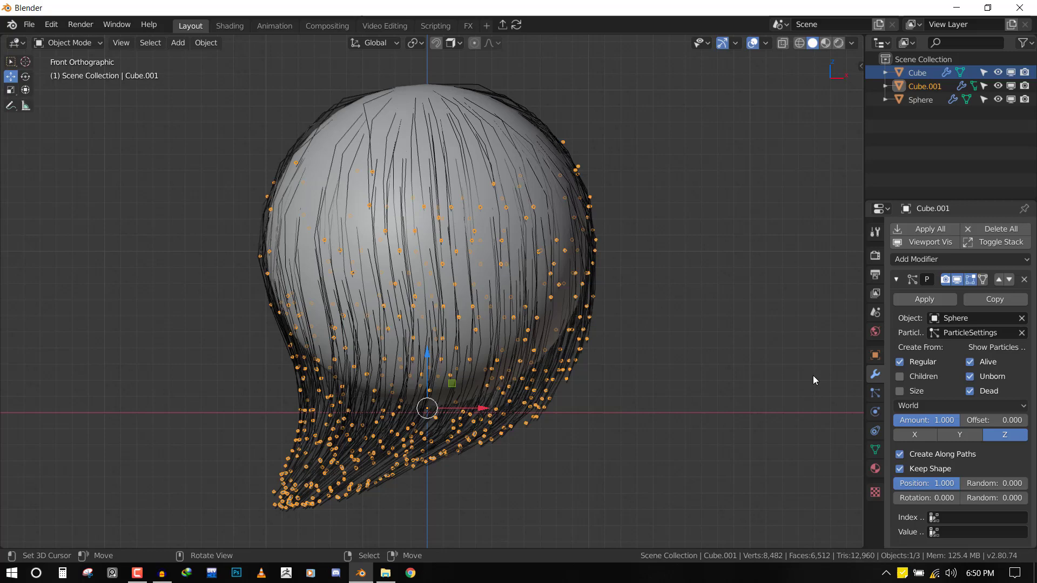
{"action": "mouse_move", "coordinate": [994, 483]}
{"action": "left_mouse_down"}
{"action": "mouse_move", "coordinate": [1029, 483]}
{"action": "mouse_move", "coordinate": [998, 488]}
{"action": "left_mouse_up"}
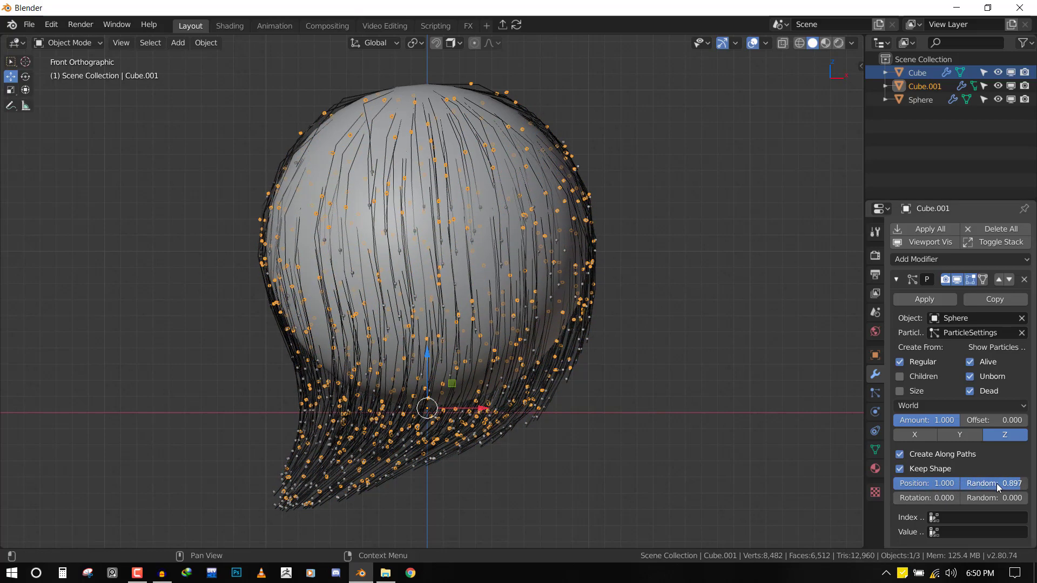
{"action": "middle_click_drag", "start_coordinate": [427, 329], "coordinate": [583, 297]}
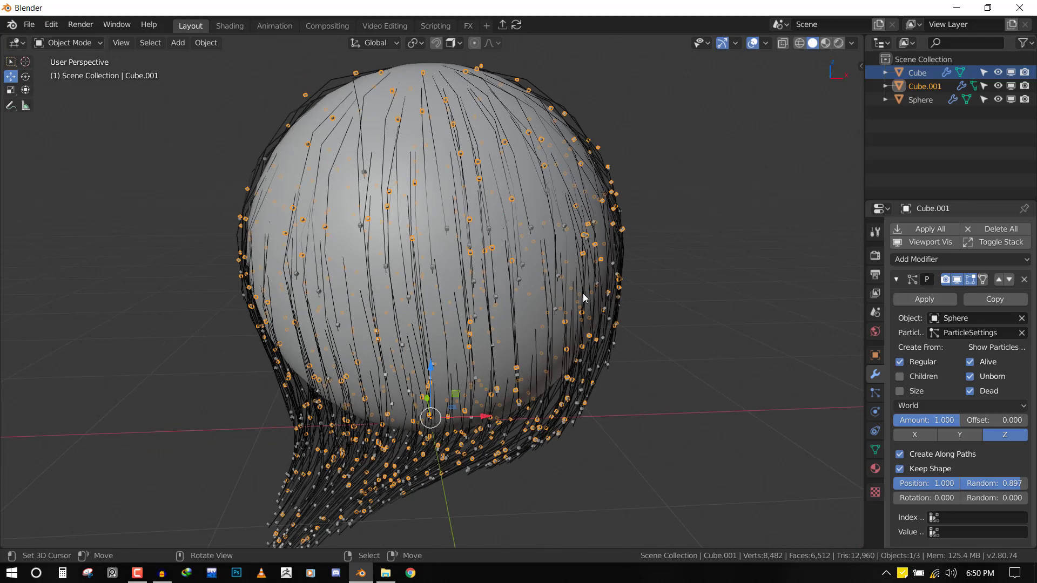
{"action": "key", "text": "KP_1"}
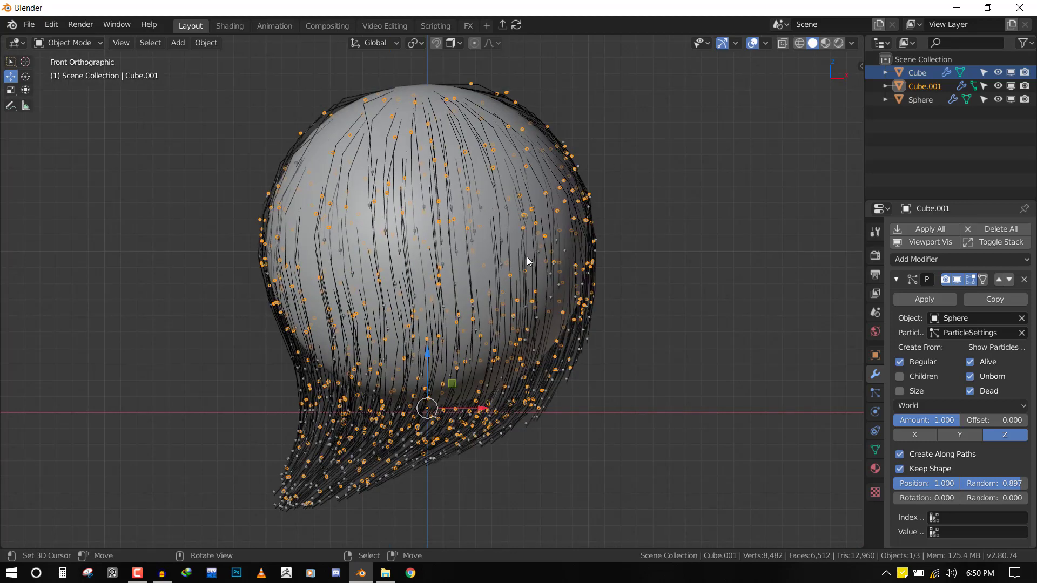
- Duplicate the scattered cubes in place and set the copy's random position to 0.437, rotation to 0.200 and random rotation to 0.722
{"action": "key", "text": "shift+d"}
{"action": "key", "text": "Escape"}
{"action": "left_click_drag", "start_coordinate": [1003, 487], "coordinate": [1026, 499]}
{"action": "left_click_drag", "start_coordinate": [924, 497], "coordinate": [943, 498]}
- Reduce the Amount in the newest cube copy's Particle Instance modifier to 0.600
{"action": "middle_click_drag", "start_coordinate": [422, 356], "coordinate": [632, 329]}
{"action": "key", "text": "alt+a"}
{"action": "scroll", "coordinate": [587, 328], "scroll_direction": "up", "scroll_amount": 2}
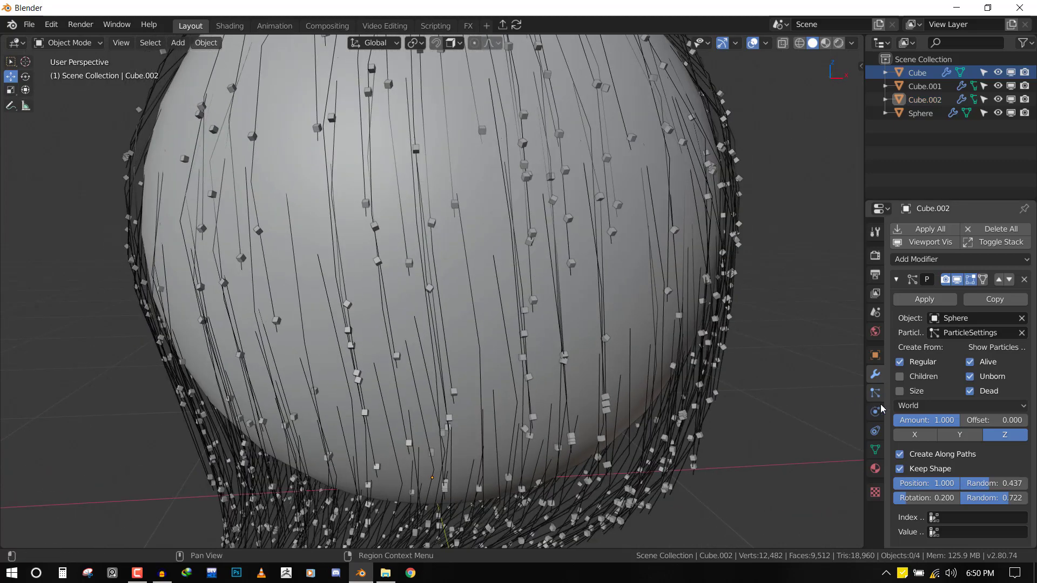
{"action": "mouse_move", "coordinate": [925, 420]}
{"action": "left_mouse_down"}
{"action": "mouse_move", "coordinate": [860, 420]}
{"action": "mouse_move", "coordinate": [933, 420]}
{"action": "left_mouse_up"}
{"action": "scroll", "coordinate": [464, 274], "scroll_direction": "down", "scroll_amount": 6}
{"action": "middle_click_drag", "start_coordinate": [464, 274], "coordinate": [488, 291]}
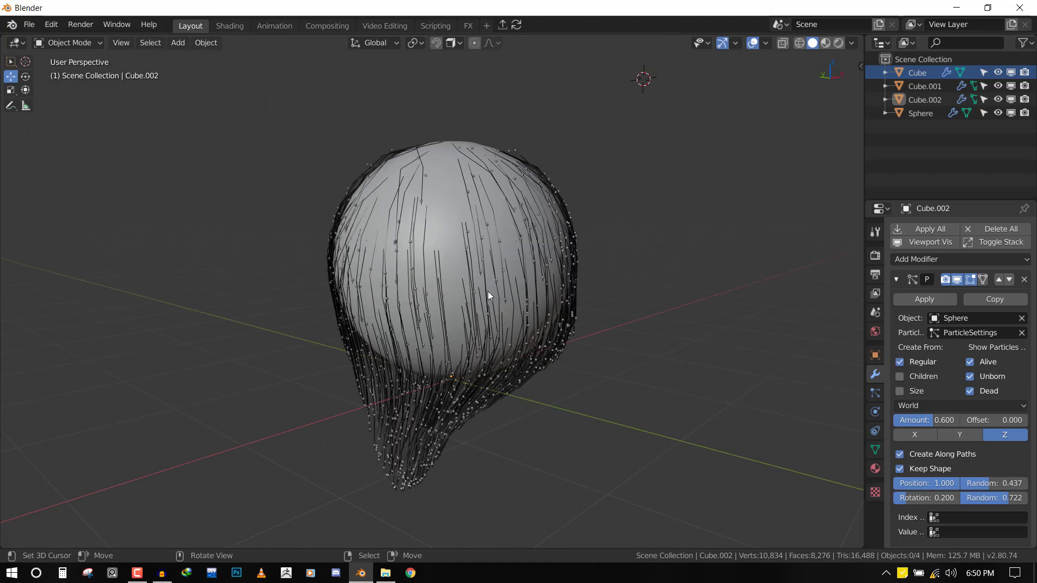
- Select the sphere and try rotating and moving it to test how the hair and cubes follow
{"action": "key", "text": "KP_1"}
{"action": "left_click", "coordinate": [454, 229]}
{"action": "scroll", "coordinate": [428, 166], "scroll_direction": "down", "scroll_amount": 4}
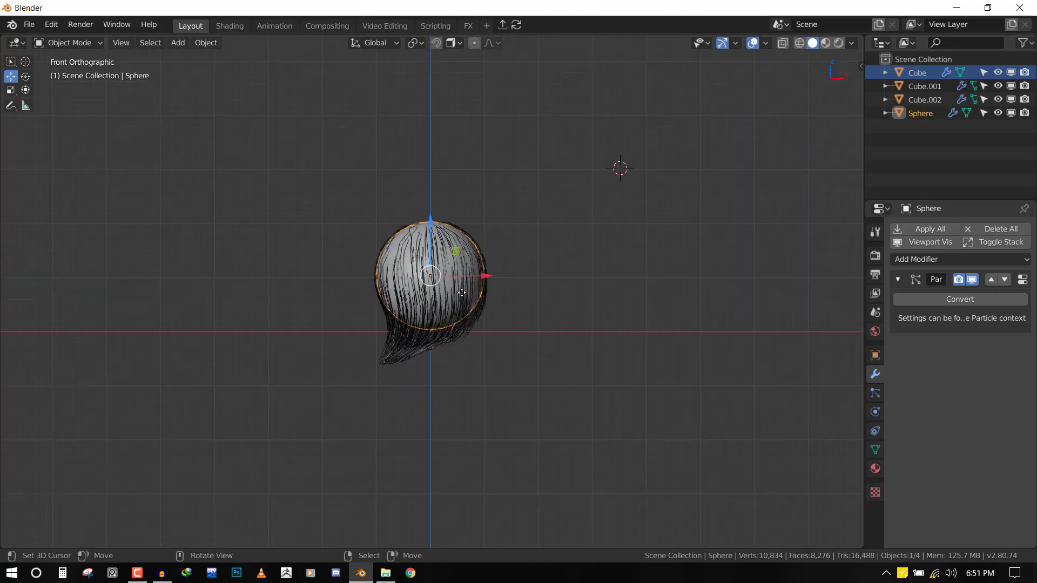
{"action": "key", "text": "r"}
{"action": "key", "text": "g"}
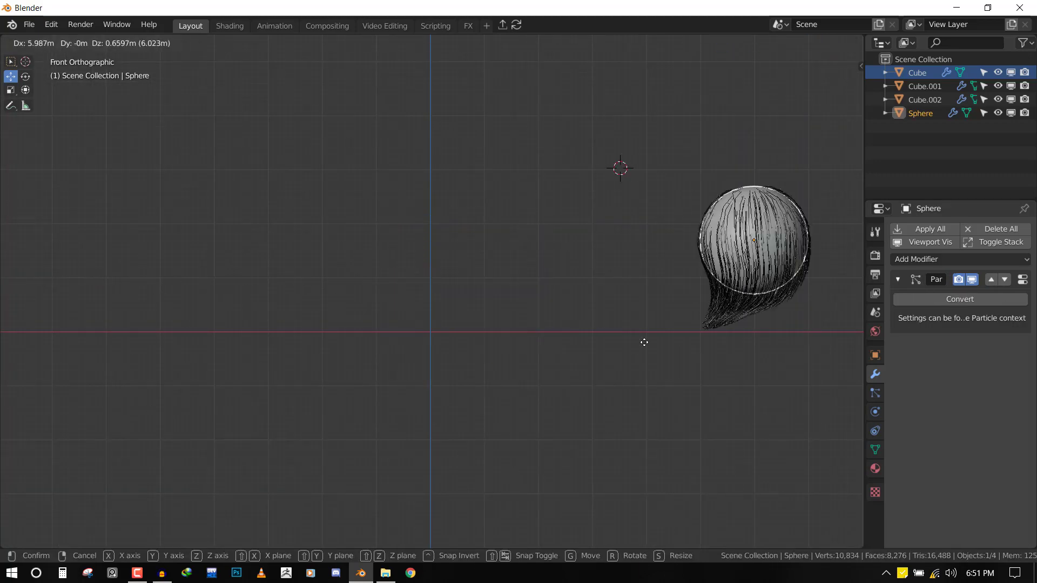
{"action": "right_click", "coordinate": [501, 280]}
{"action": "scroll", "coordinate": [521, 279], "scroll_direction": "up", "scroll_amount": 2}
{"action": "middle_click_drag", "start_coordinate": [521, 278], "coordinate": [460, 289]}
{"action": "scroll", "coordinate": [462, 302], "scroll_direction": "up", "scroll_amount": 2}
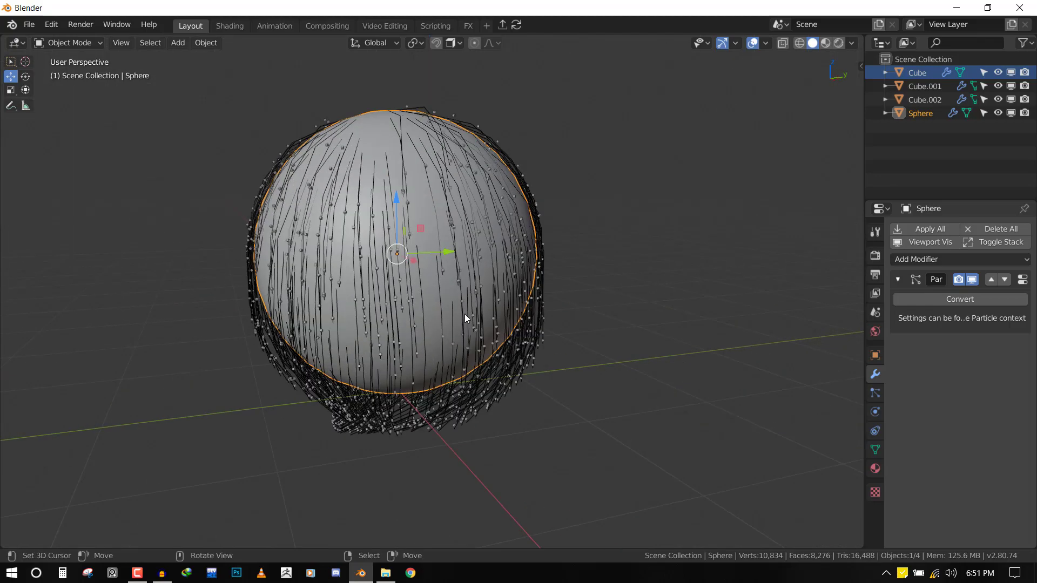
- Try moving, scaling and rotating the sphere again to test how the instanced cubes respond
{"action": "key", "text": "g"}
{"action": "key", "text": "Escape"}
{"action": "scroll", "coordinate": [464, 293], "scroll_direction": "down", "scroll_amount": 2}
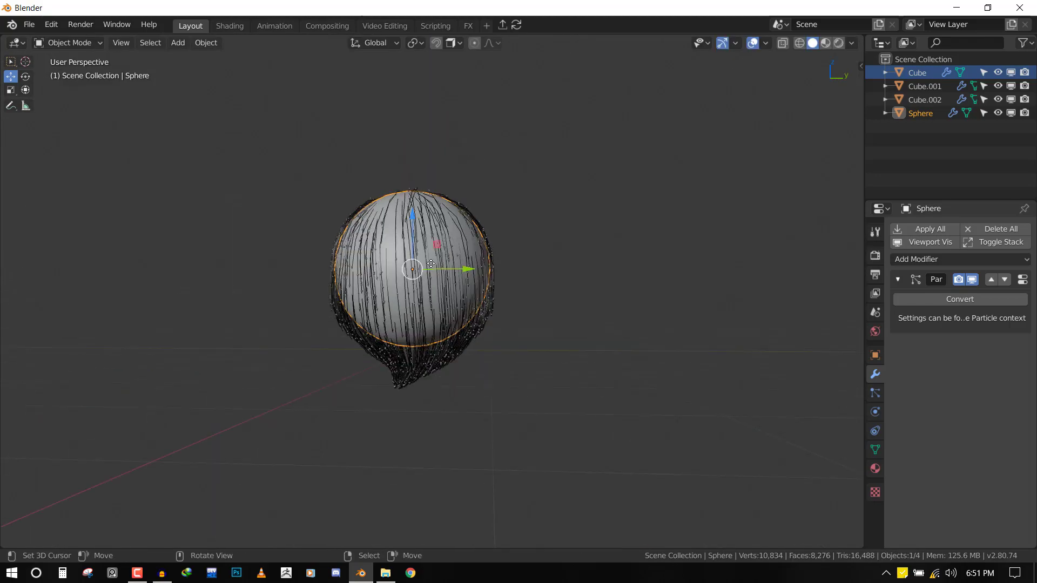
{"action": "key", "text": "g"}
{"action": "key", "text": "Escape"}
{"action": "key", "text": "KP_1"}
{"action": "key", "text": "s"}
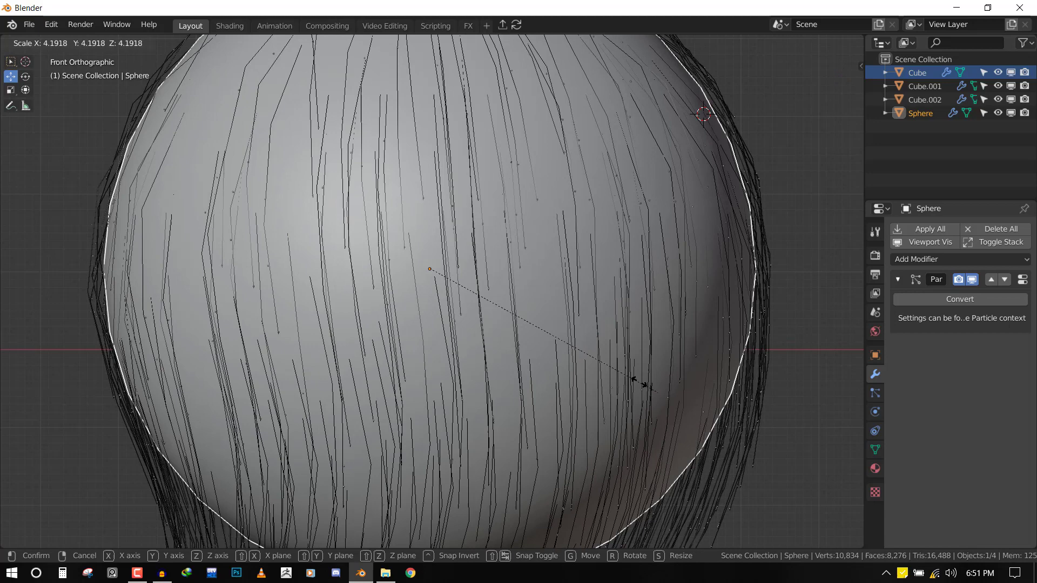
{"action": "key", "text": "Escape"}
{"action": "key", "text": "r"}
{"action": "key", "text": "Escape"}
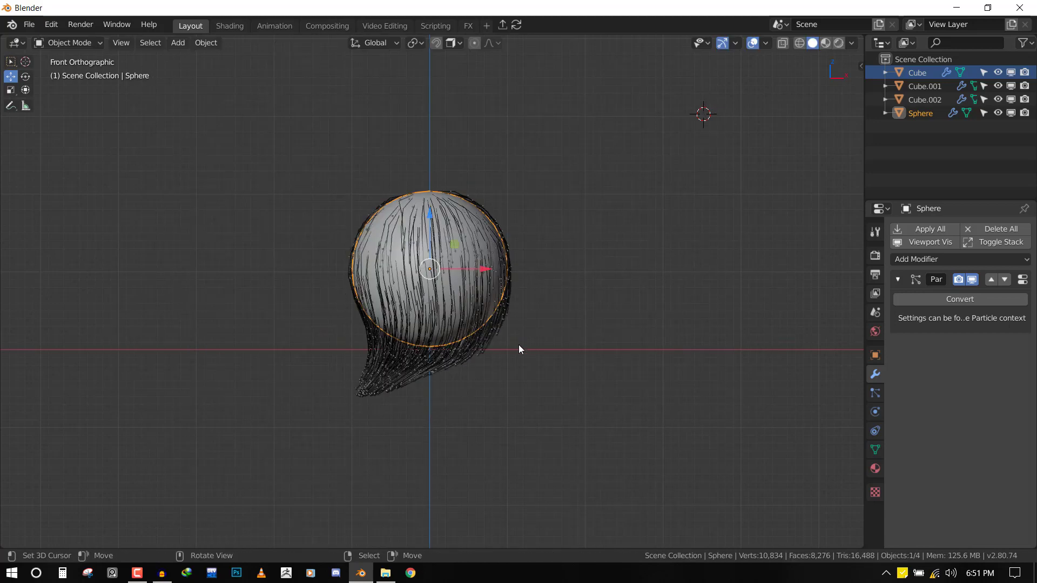
{"action": "middle_click_drag", "start_coordinate": [519, 346], "coordinate": [469, 355]}
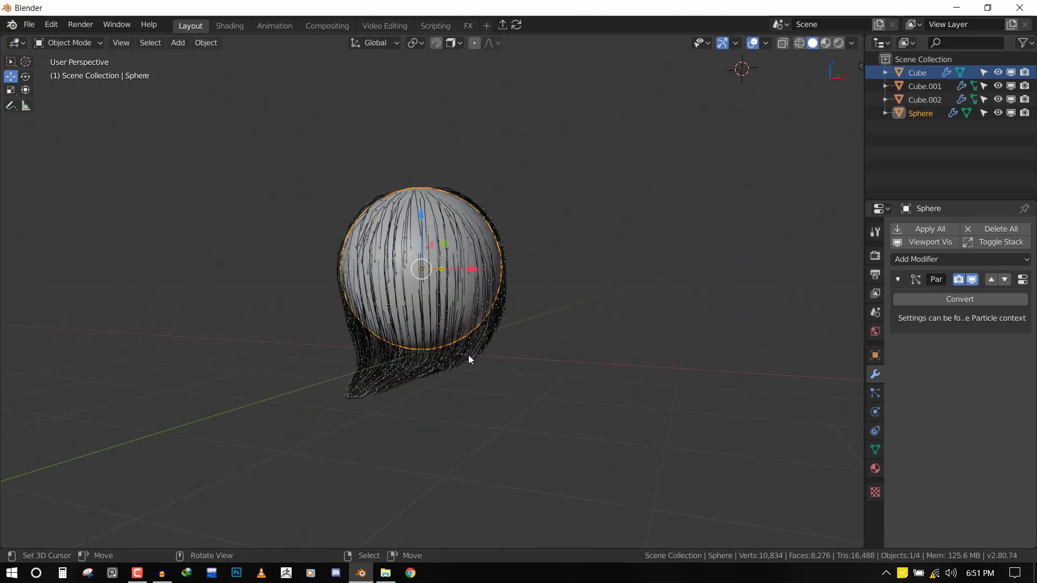